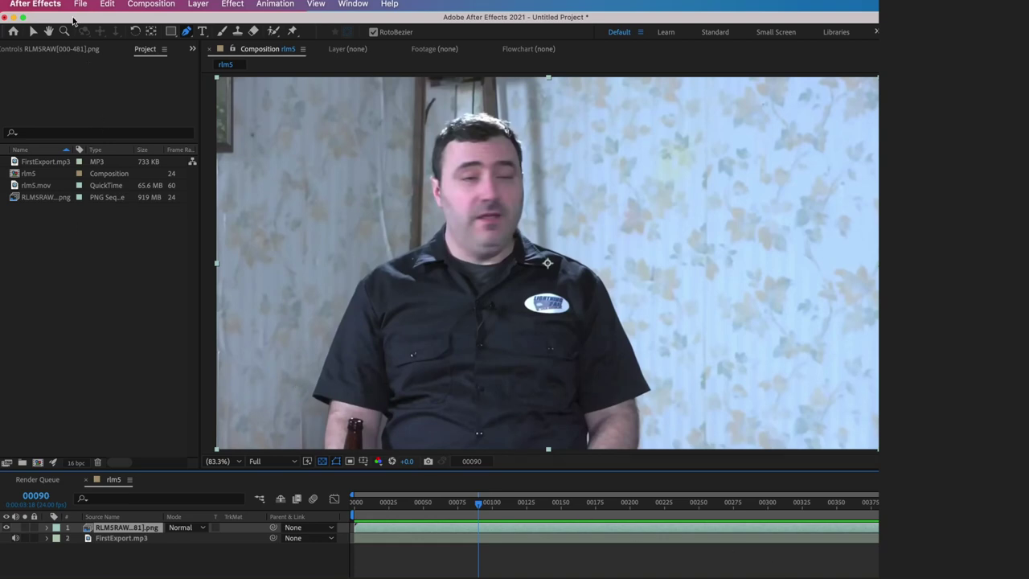
Create a new black solid named Matte above the footage and hide that layer.
click(199, 4)
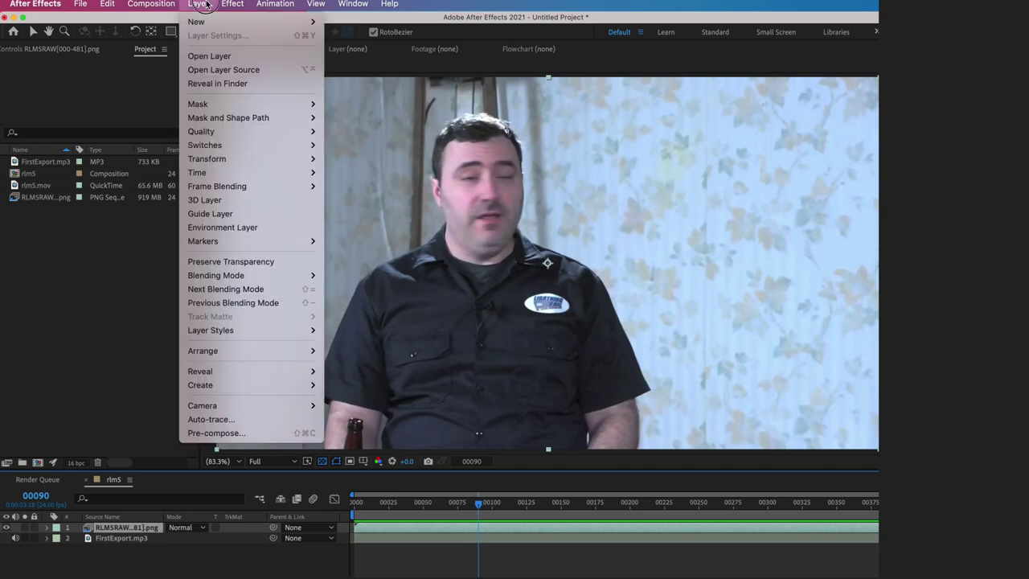
mouse_move(207, 22)
click(353, 35)
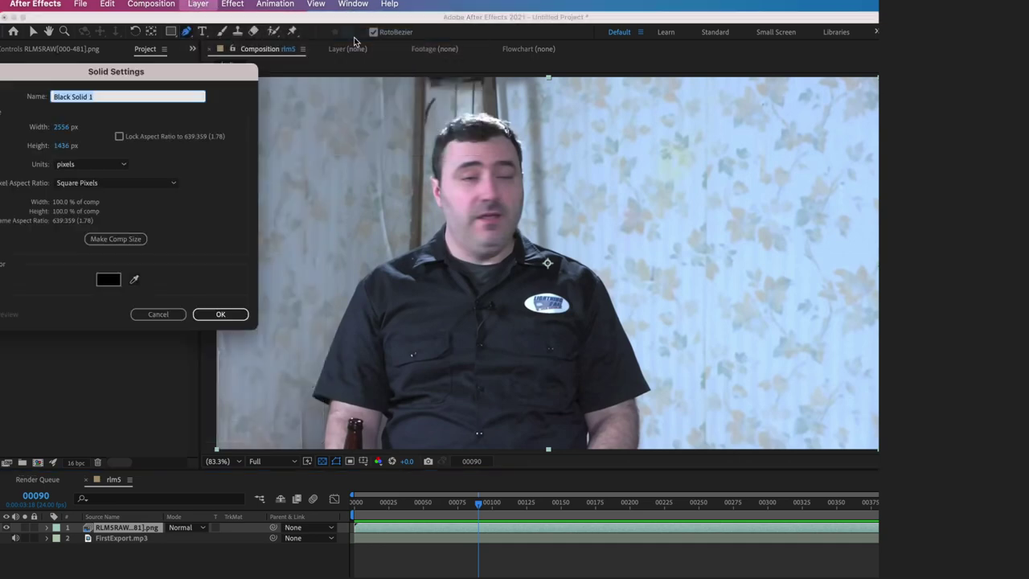
text(Matte)
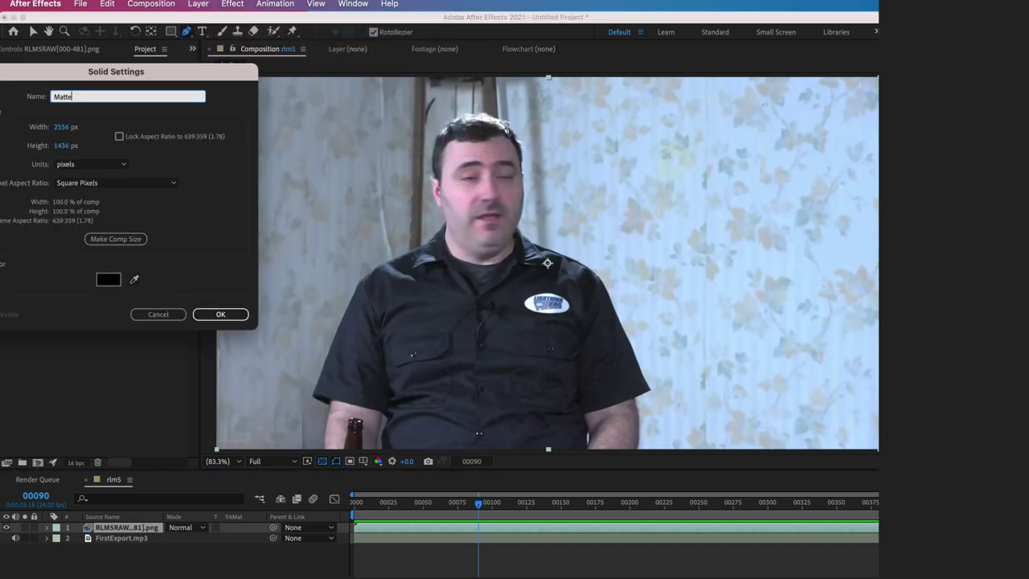
click(211, 314)
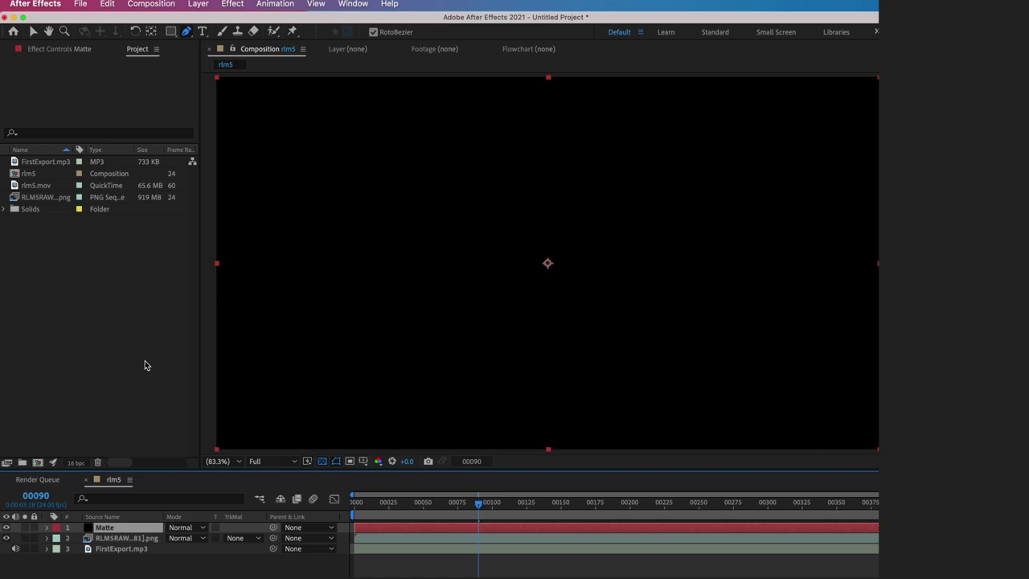
click(6, 528)
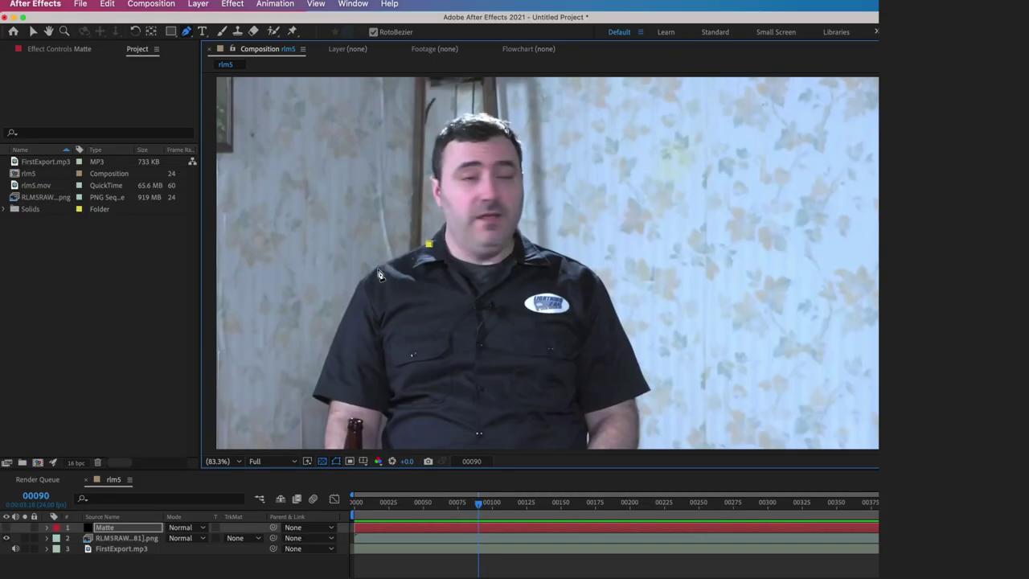
Place RotoBezier mask points on the Matte layer from the shoulder opposite the badge down the torso to the frame's lower edge.
click(372, 274)
click(358, 287)
click(362, 324)
click(377, 376)
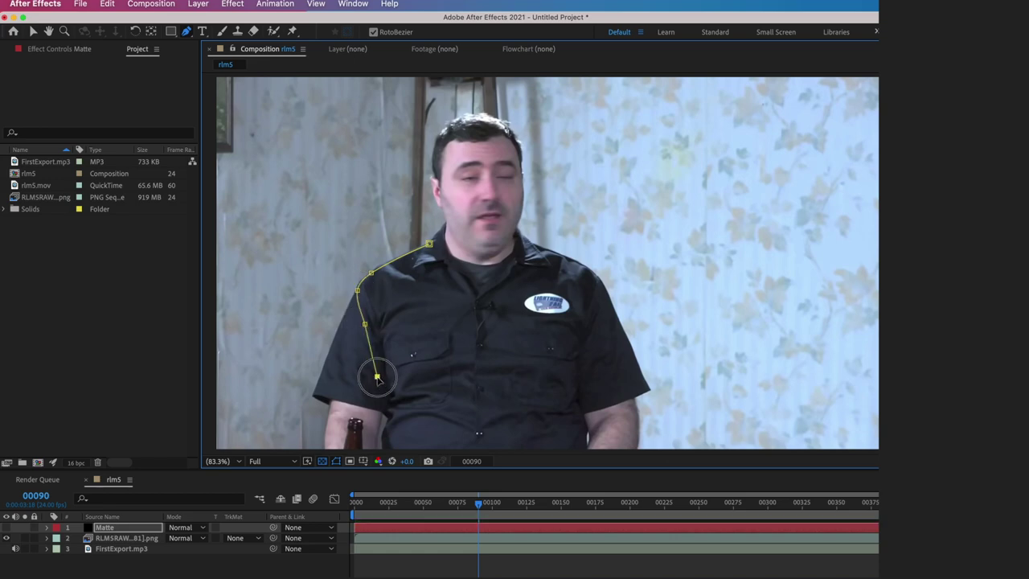
click(392, 418)
click(383, 437)
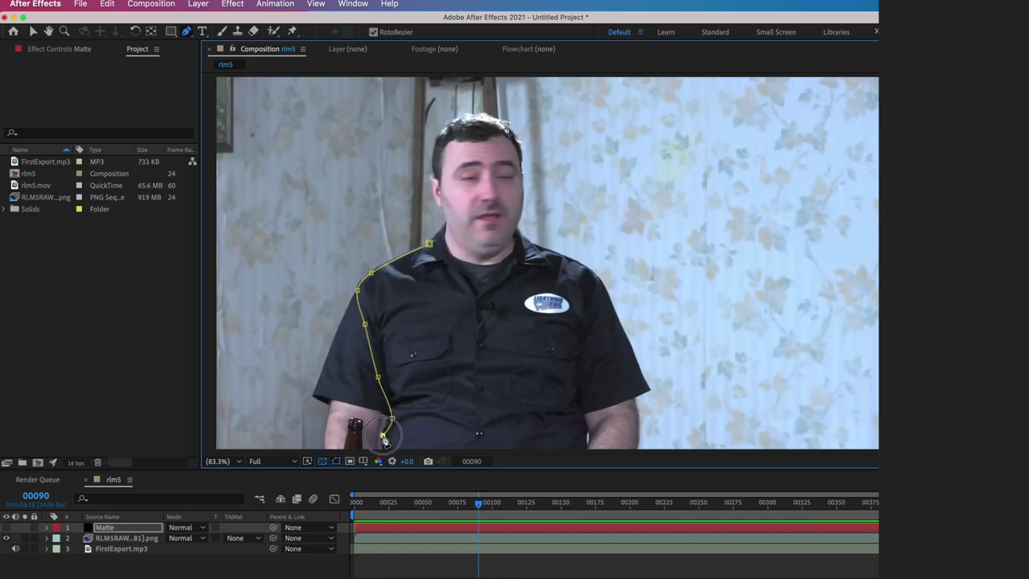
click(385, 450)
Continue the mask outline below the frame edge, across the full width of the torso to the badge side.
click(585, 456)
key(h)
drag(585, 419, 585, 352)
key(g)
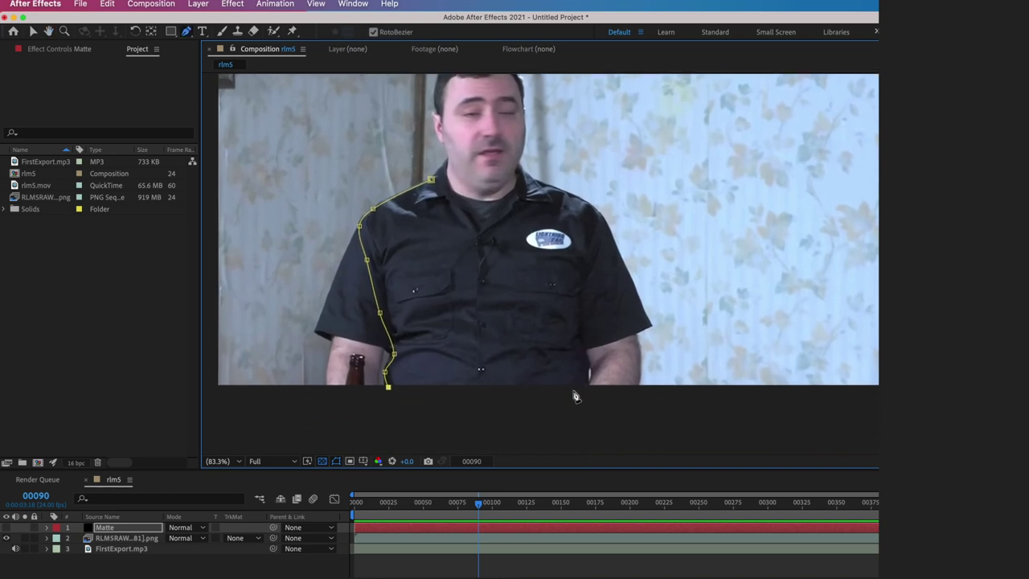
click(532, 399)
click(589, 393)
Trace the mask up the badge side of the torso, over the shoulder and collar, and close it across the neck.
click(590, 367)
click(582, 319)
click(587, 252)
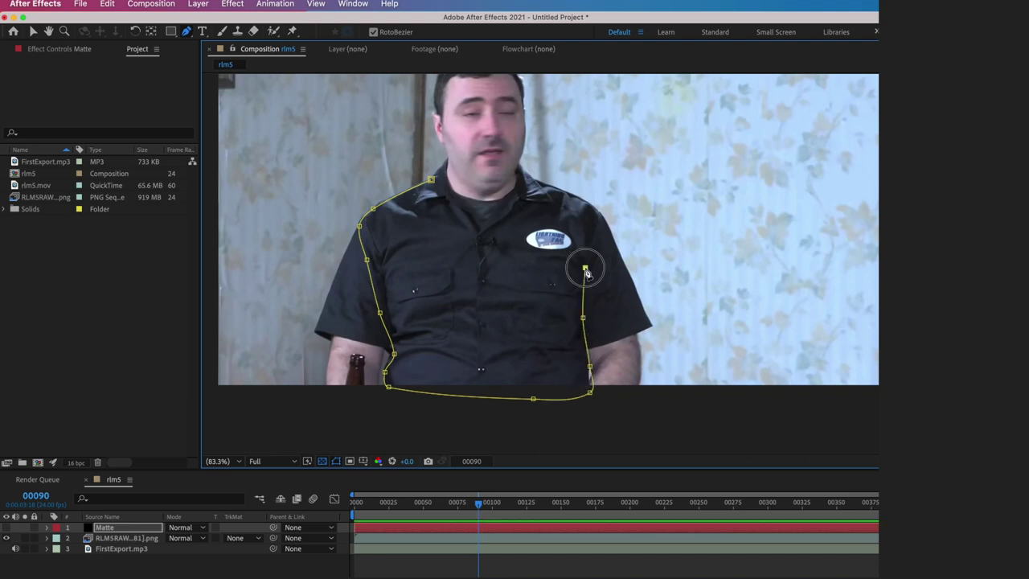
click(596, 219)
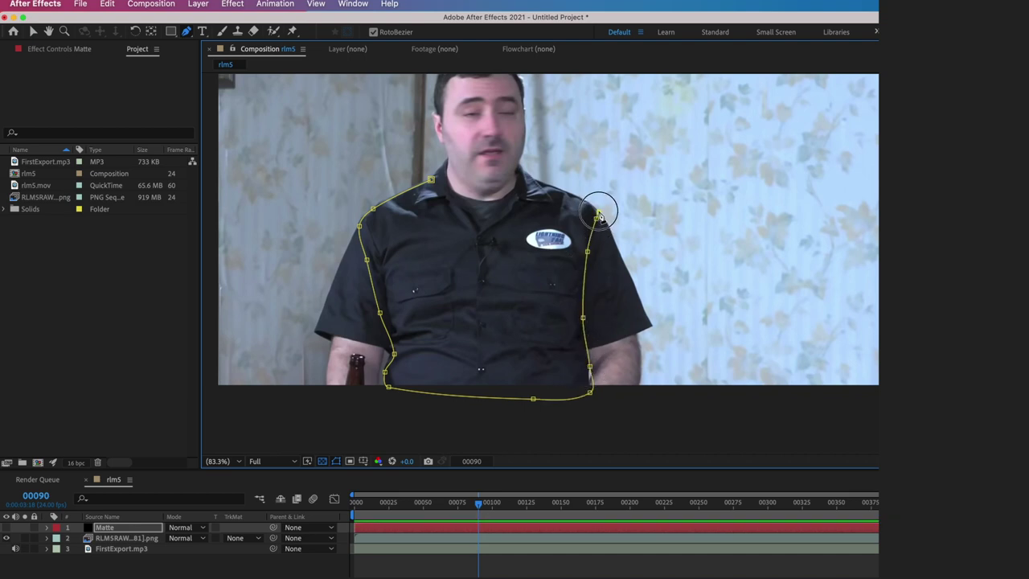
click(568, 192)
click(528, 179)
click(515, 173)
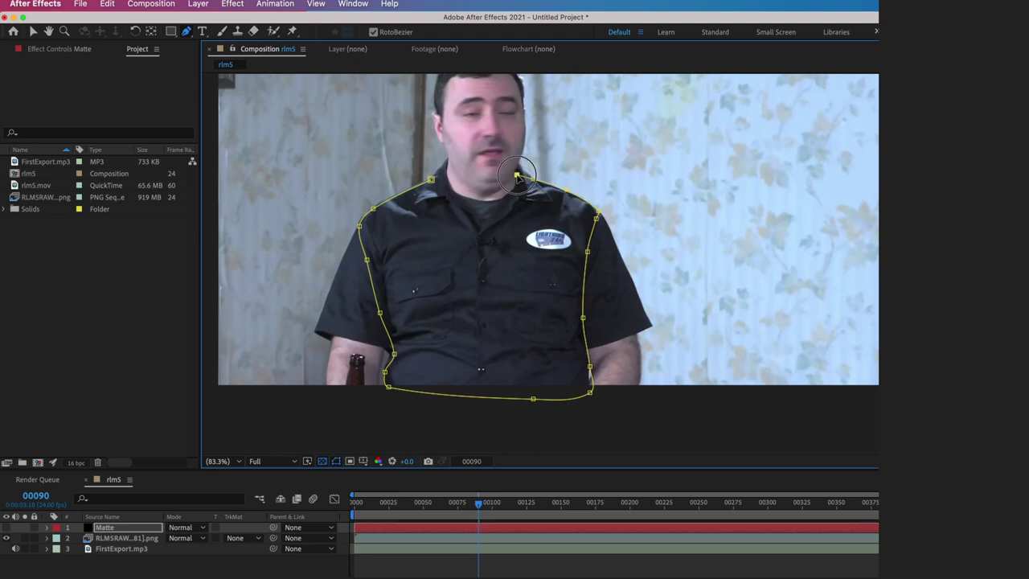
click(463, 172)
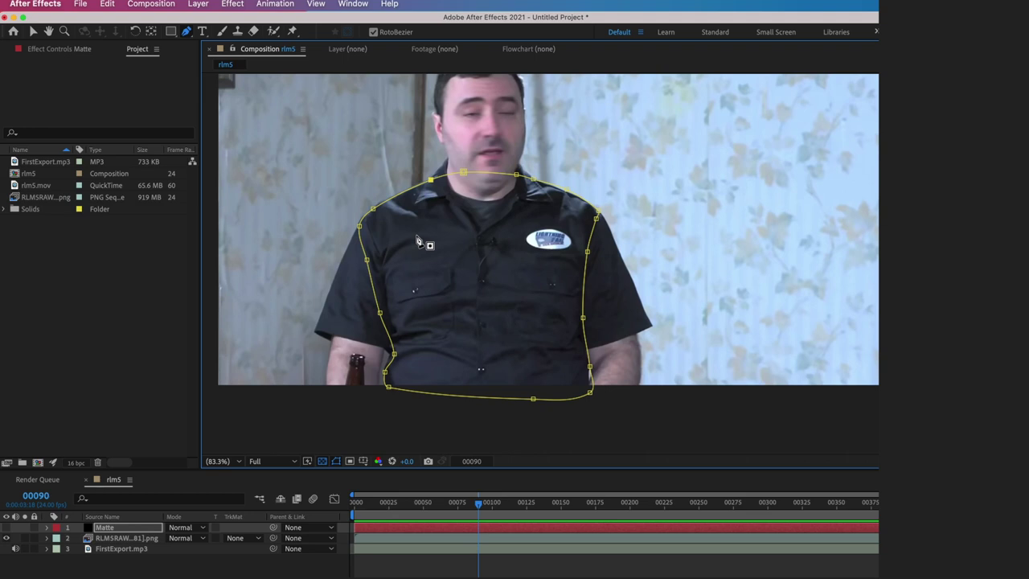
Try Alpha Matte "Matte" as the PNG sequence layer's track matte and set it back to No Track Matte.
click(238, 545)
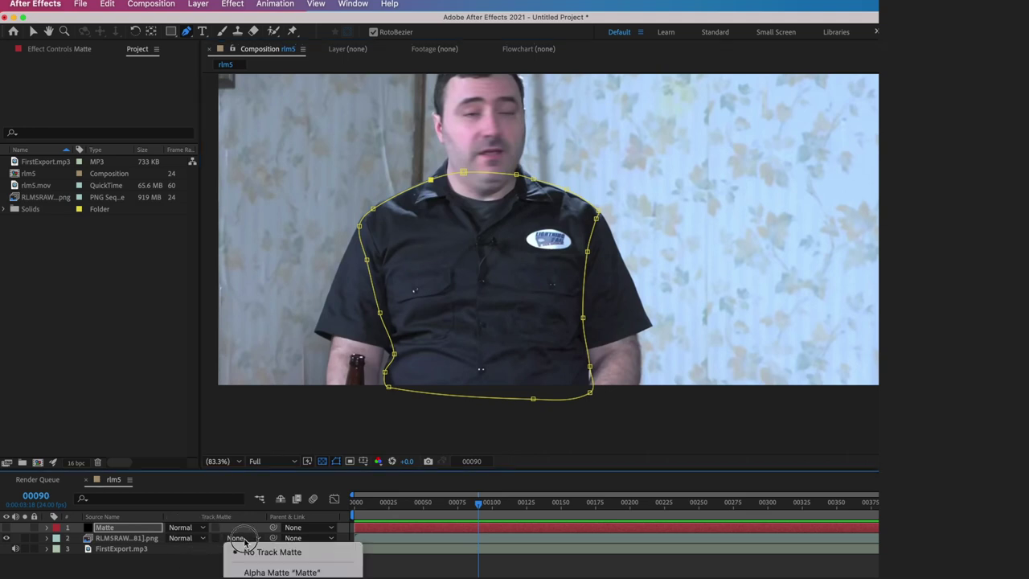
click(316, 573)
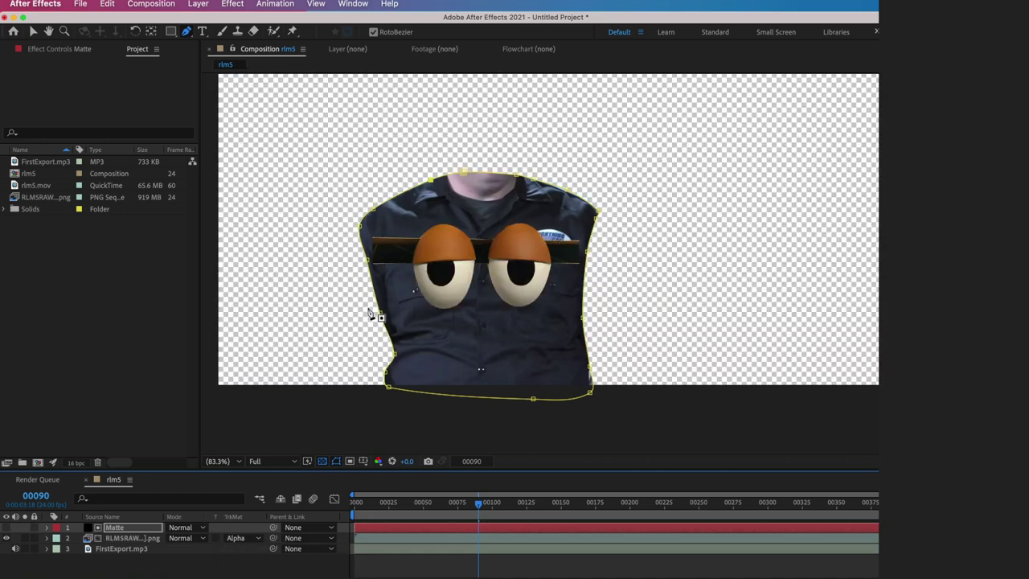
click(258, 543)
click(270, 551)
Refine the mask's lower corner on the badge side so it follows the shirt edge beside the arm.
drag(484, 221, 539, 245)
key(z)
click(441, 242)
click(515, 235)
key(v)
drag(570, 363, 506, 9)
key(g)
drag(460, 311, 439, 321)
drag(868, 326, 477, 333)
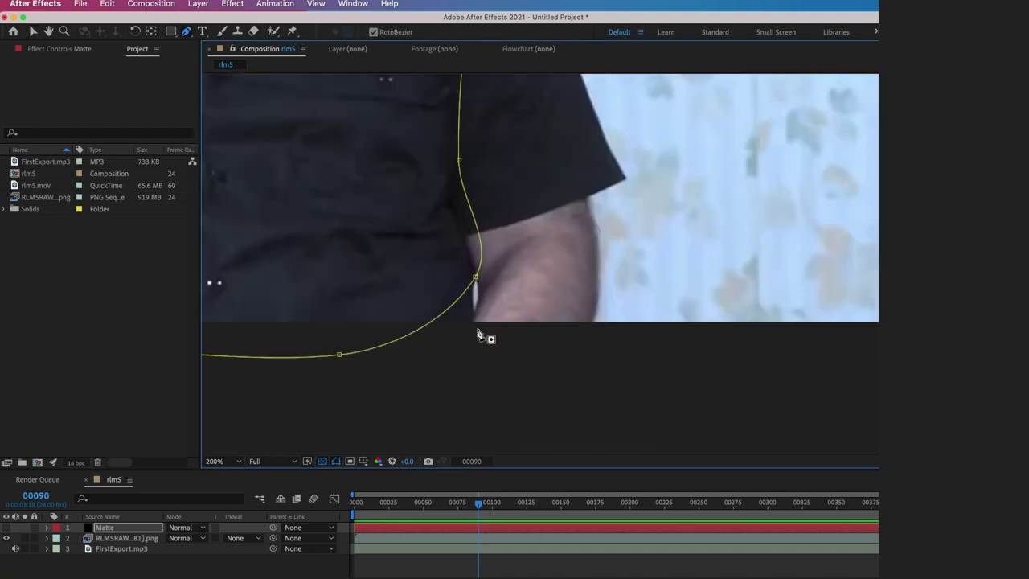
drag(470, 296, 469, 324)
drag(553, 80, 570, 227)
key(comma)
Reveal Mask 1's properties on the Matte layer and start Mask Path keyframing at frame 90.
click(47, 528)
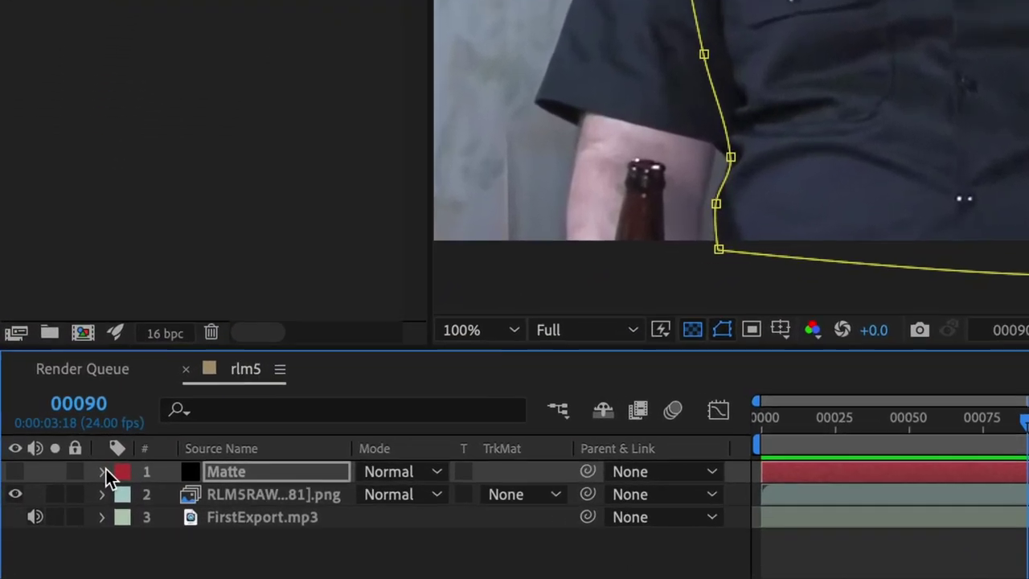
click(104, 471)
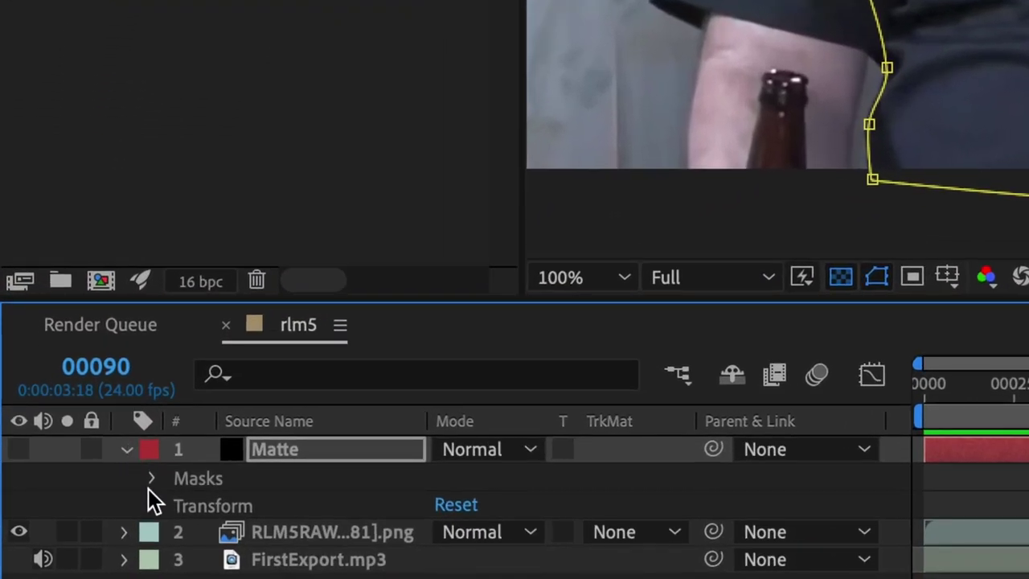
click(149, 486)
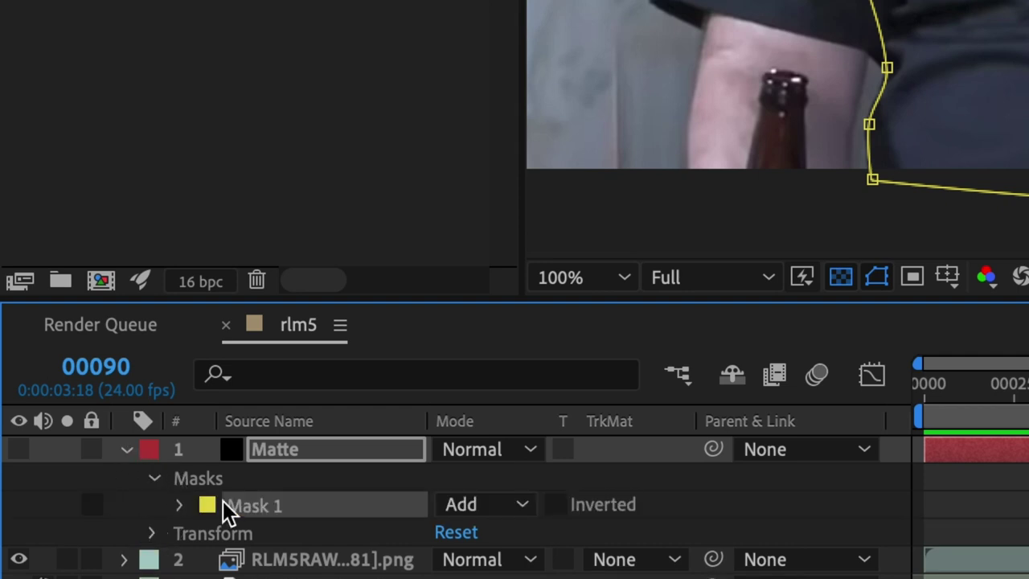
click(179, 505)
scroll(241, 506, down, 2)
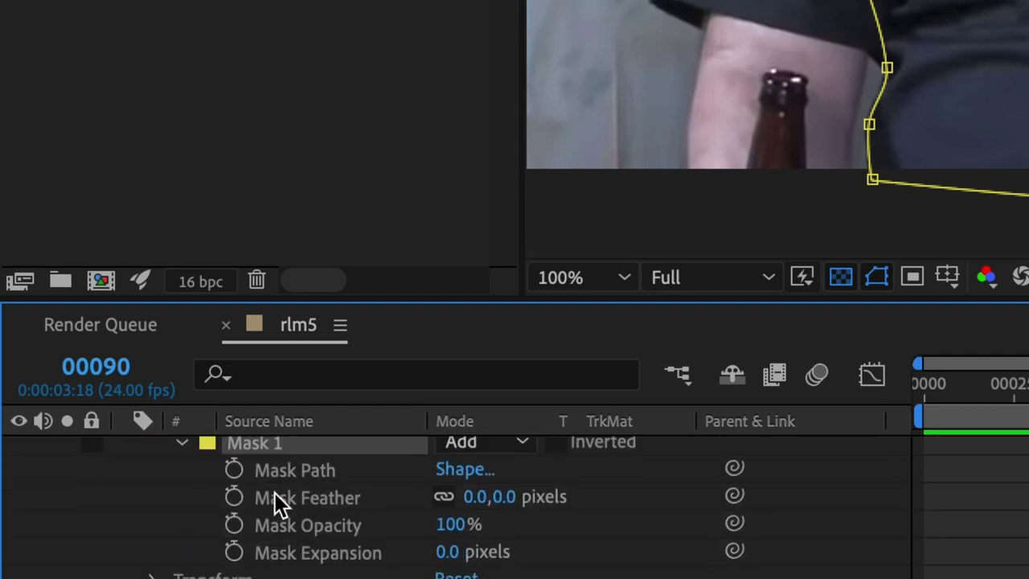
click(231, 473)
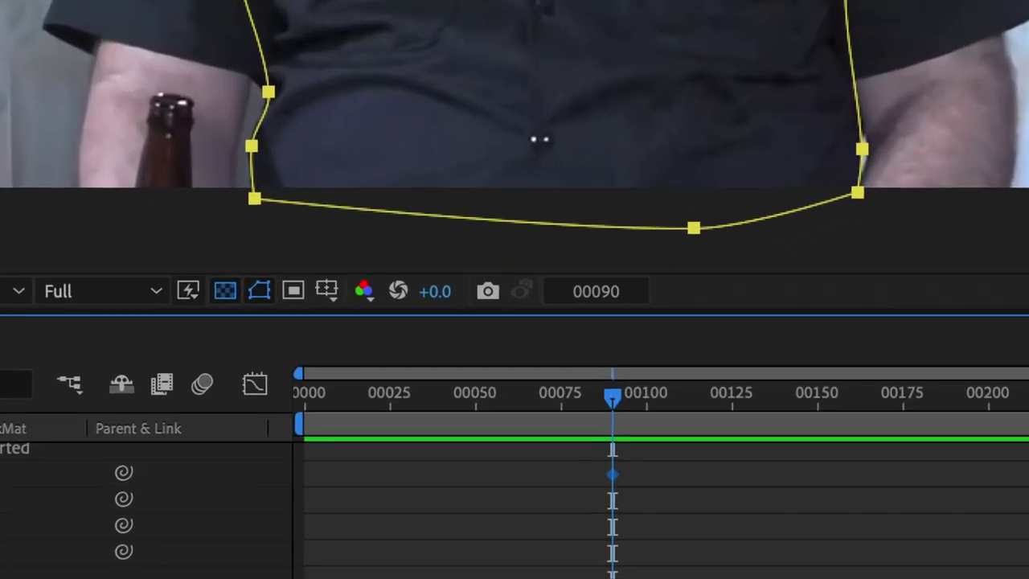
Move to frame 107 and reposition the mask points to fit the shoulder opposite the badge.
mouse_move(615, 397)
mouse_down()
mouse_move(712, 399)
mouse_move(614, 404)
mouse_up()
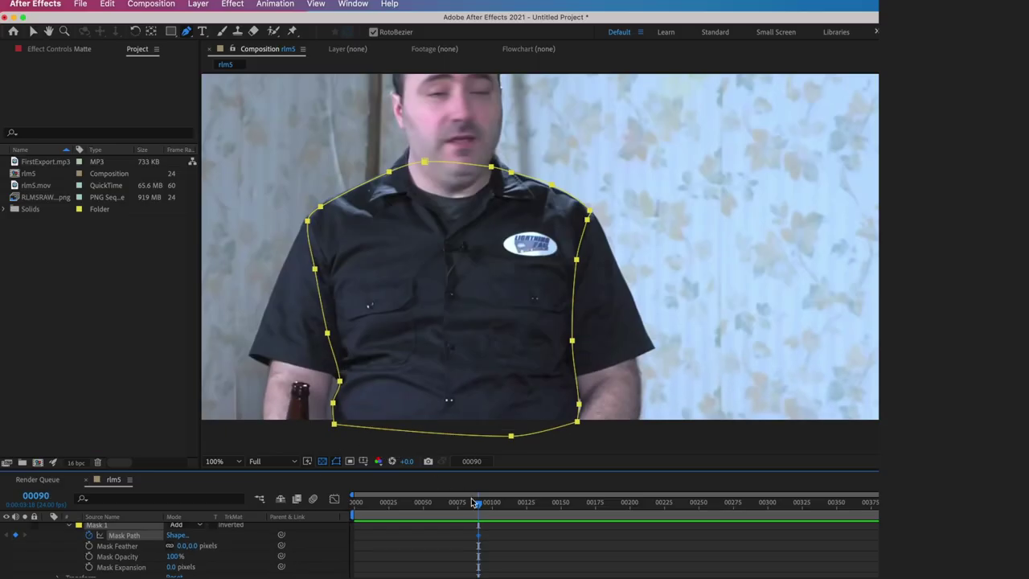
drag(479, 508, 504, 511)
key(period)
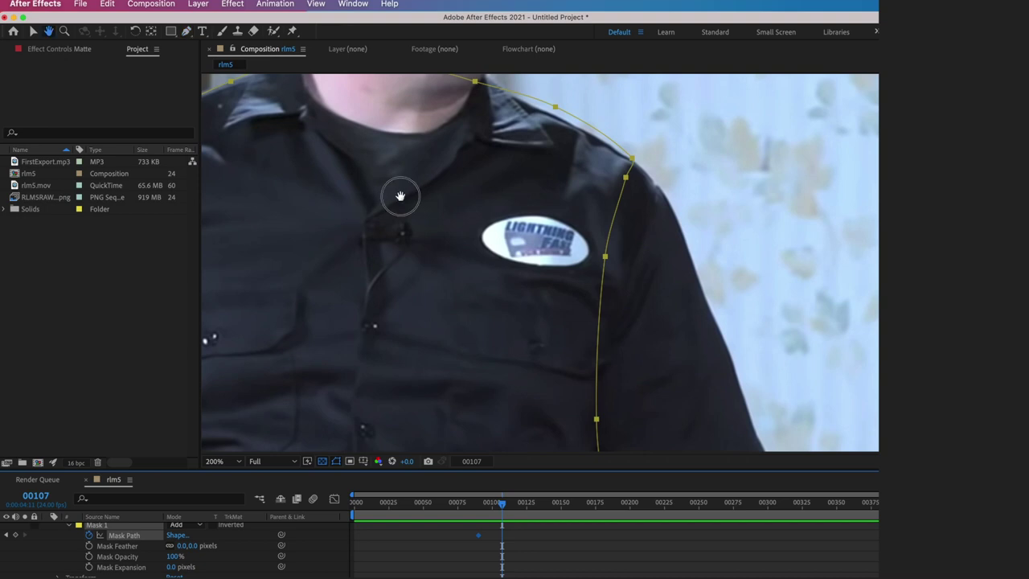
drag(392, 191, 730, 287)
drag(615, 282, 618, 274)
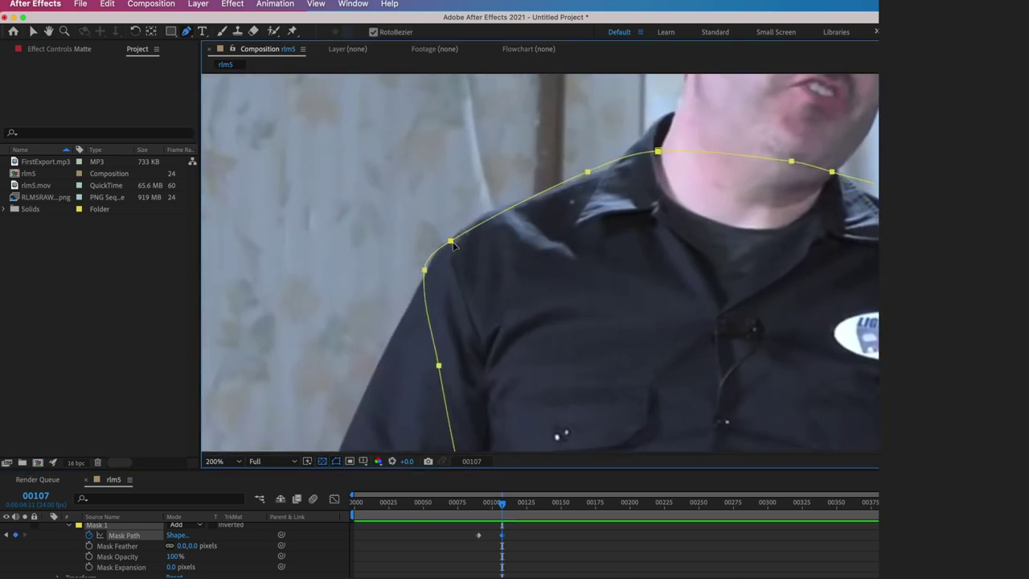
click(34, 31)
click(443, 233)
drag(449, 248, 434, 267)
At frame 107, adjust the lower badge-side mask points to follow the shirt edge beside the arm.
key(space)
drag(632, 241, 574, 97)
drag(522, 348, 509, 140)
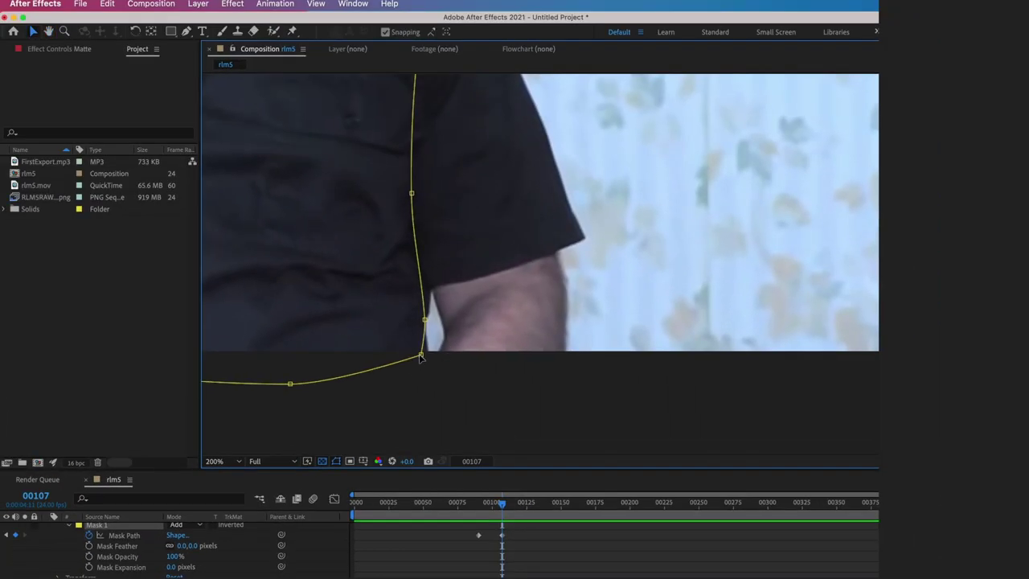
drag(420, 355, 426, 356)
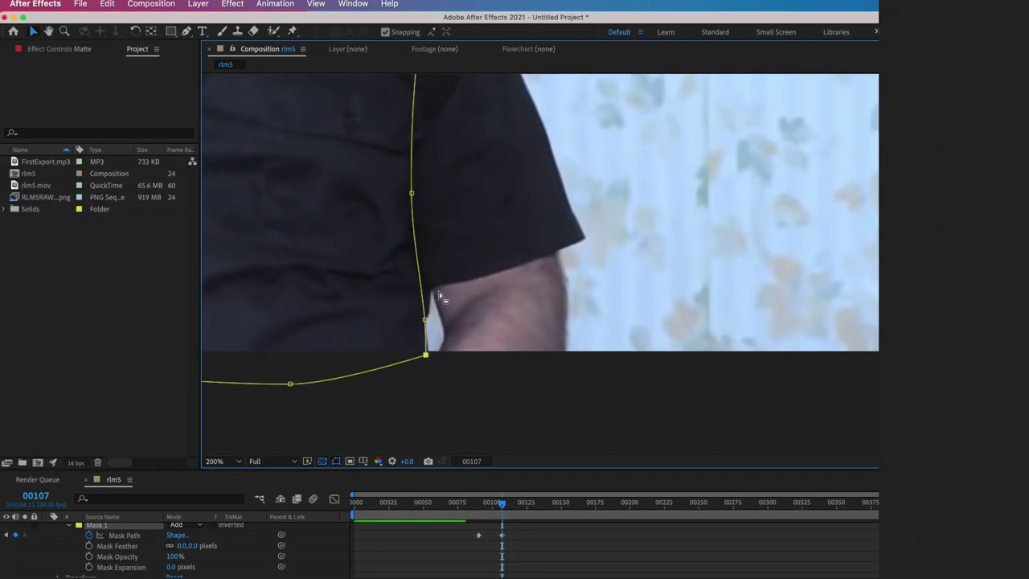
drag(417, 199, 443, 205)
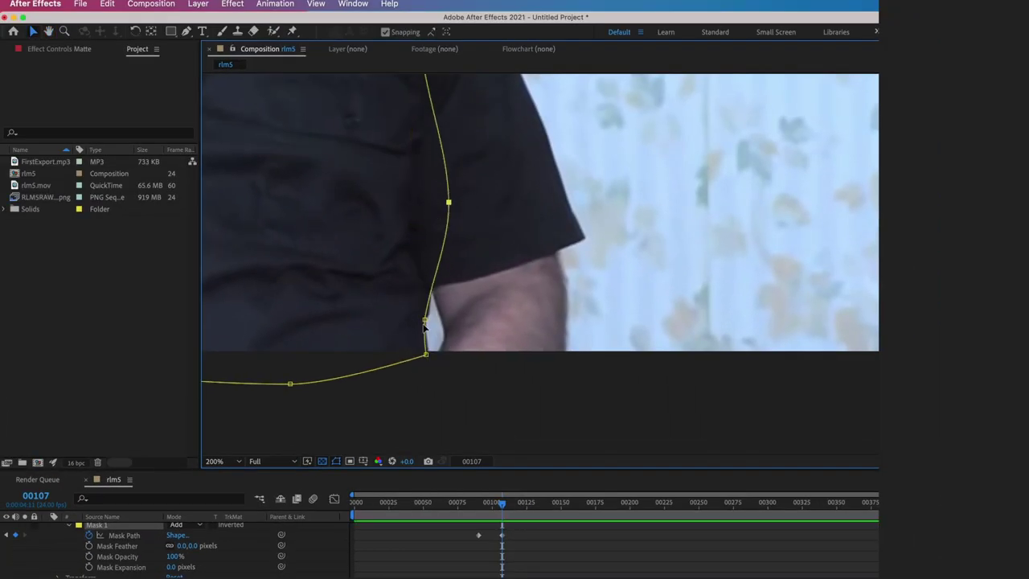
drag(426, 321, 427, 322)
At frame 107, fit the mask points to the badge-side shoulder, upper sleeve and collar.
key(space)
drag(488, 167, 532, 406)
drag(552, 253, 572, 317)
drag(504, 254, 500, 264)
click(510, 240)
drag(433, 185, 429, 197)
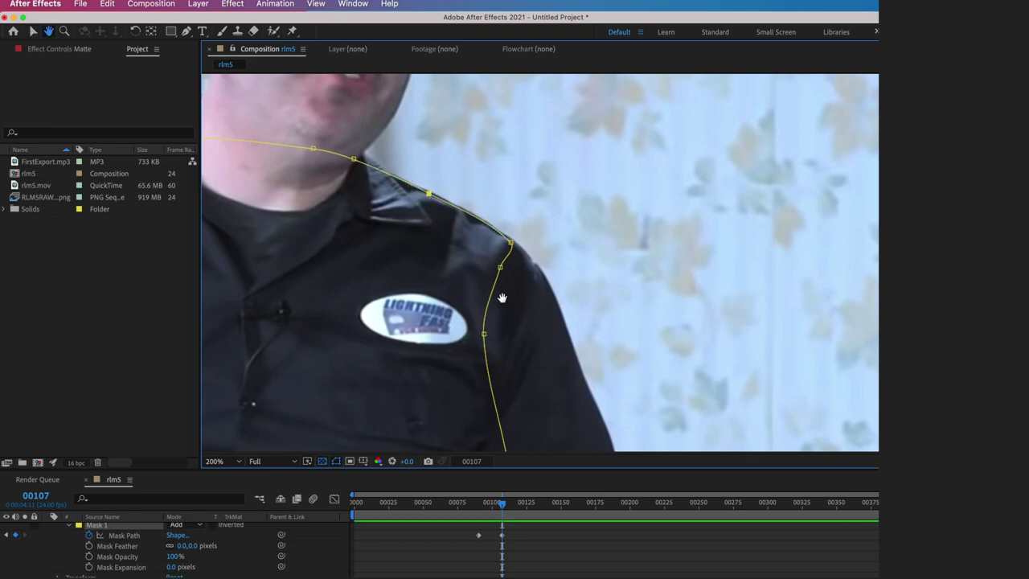
drag(506, 291, 597, 225)
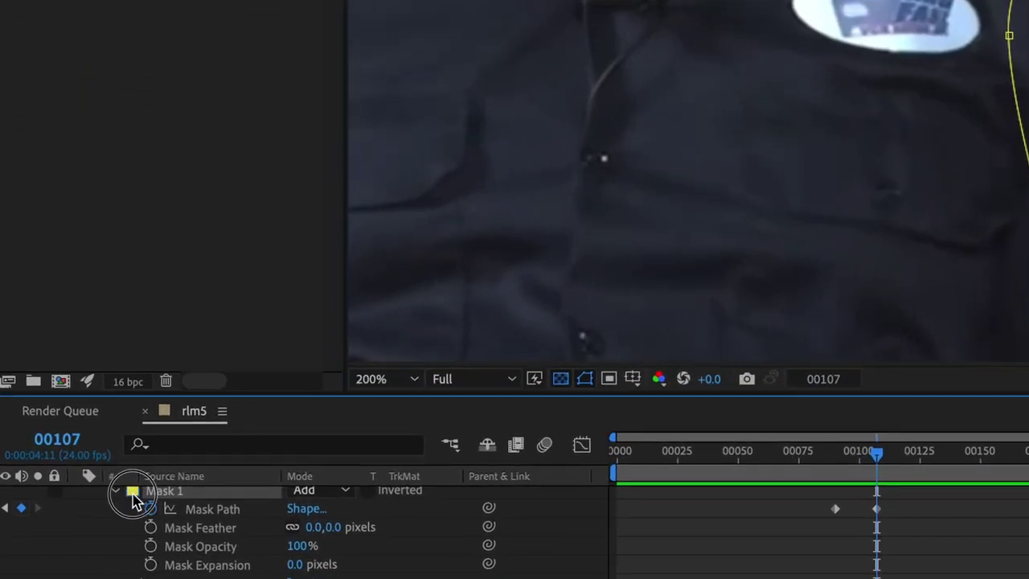
Change Mask 1's outline color to dark blue (1722AF).
click(133, 492)
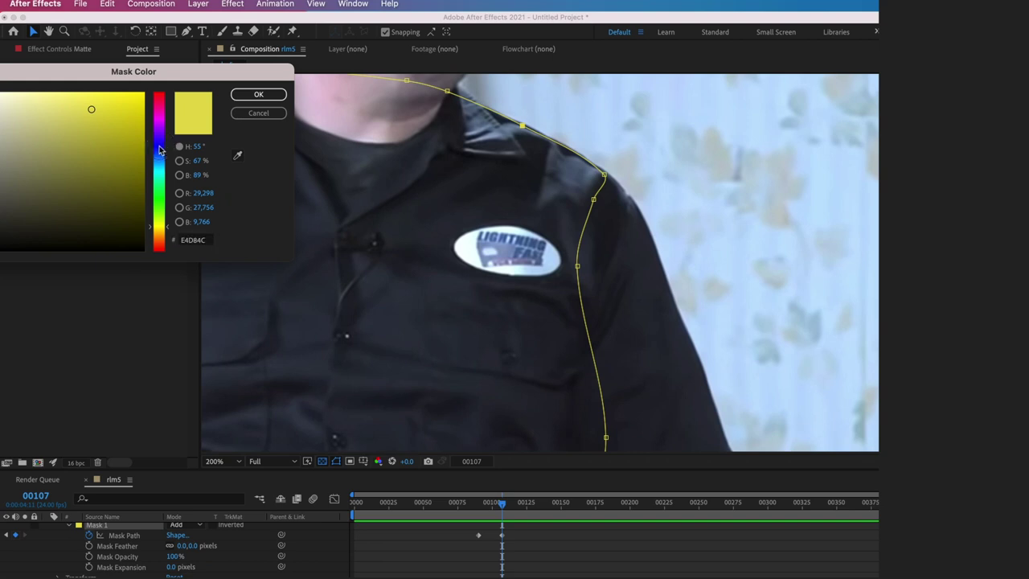
click(159, 148)
click(122, 143)
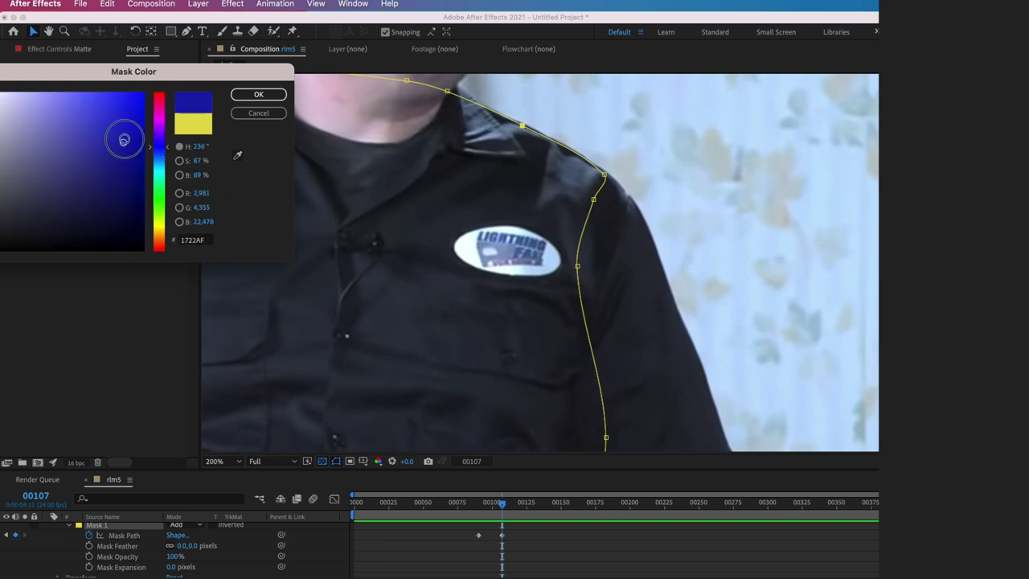
click(261, 95)
Move to frame 100 and pull the lower badge-side mask point onto the shirt edge beside the forearm.
drag(523, 203, 494, 330)
drag(492, 261, 725, 244)
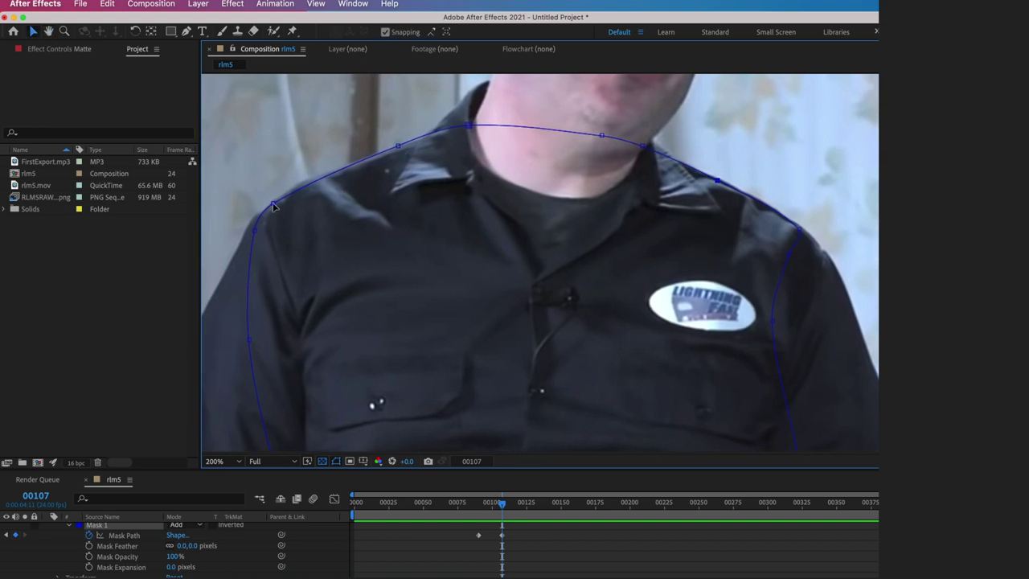
drag(653, 306, 504, 177)
drag(636, 222, 627, 168)
scroll(647, 278, down, 2)
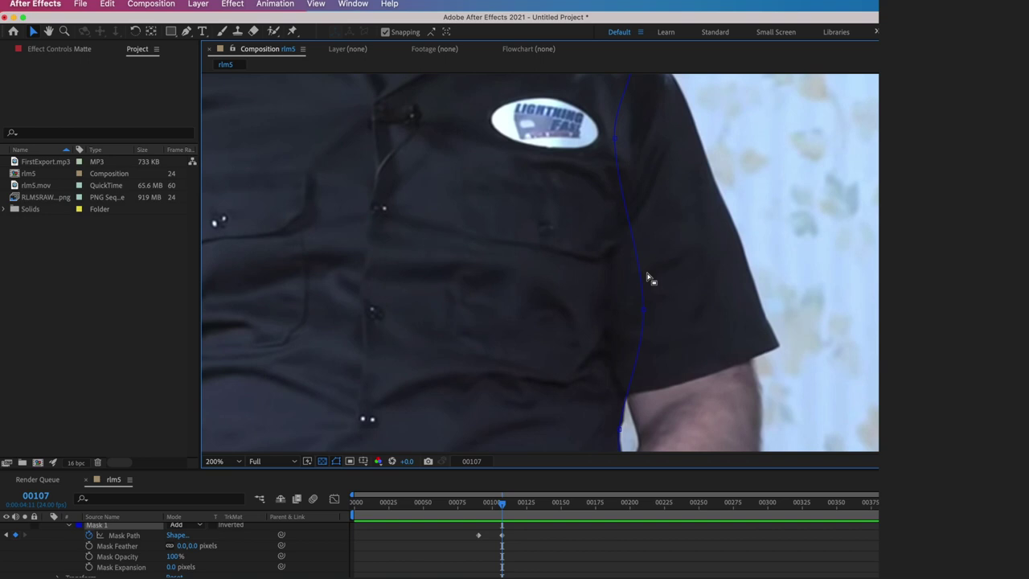
mouse_move(499, 501)
mouse_down()
mouse_move(485, 497)
mouse_move(493, 494)
mouse_up()
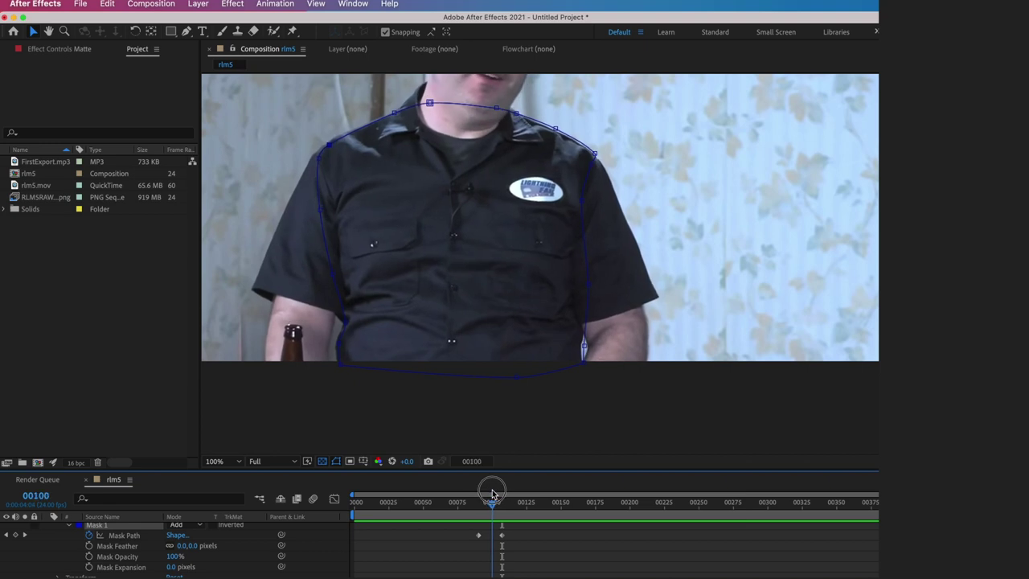
scroll(564, 216, up, 2)
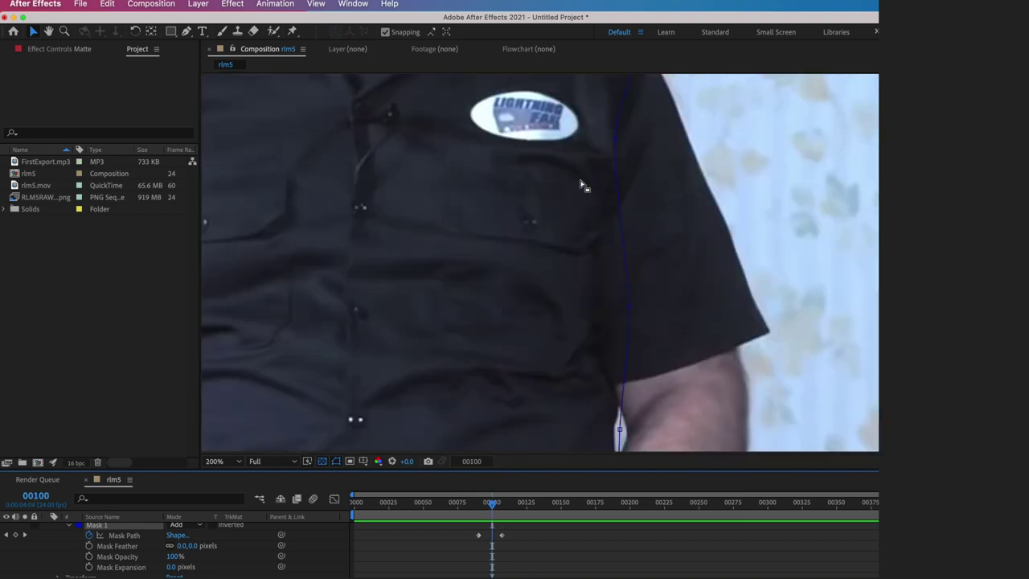
scroll(673, 349, down, 5)
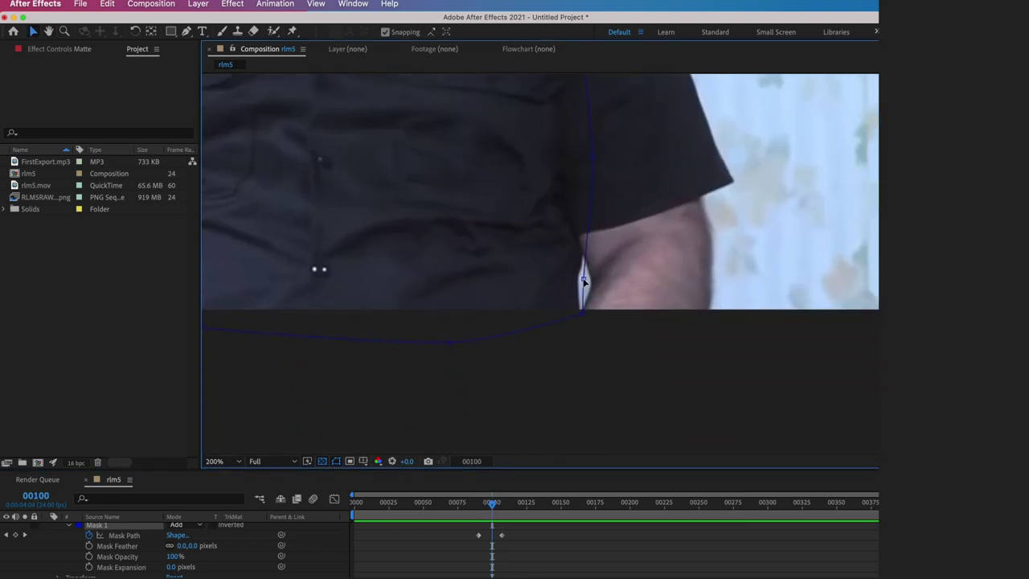
drag(584, 282, 581, 281)
scroll(619, 287, up, 10)
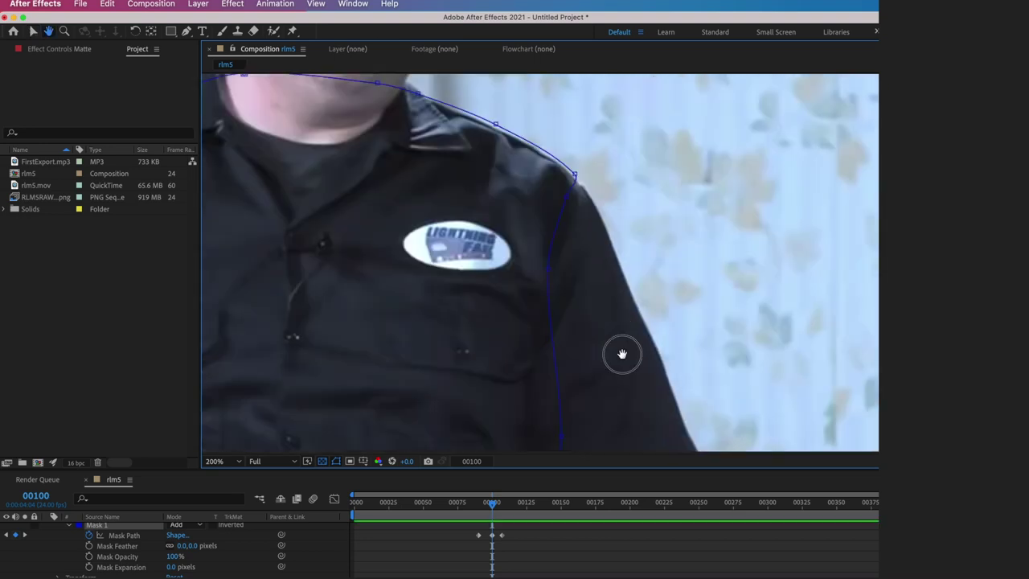
At frame 100, nudge the mask points beside the badge-side sleeve and on the opposite side of the torso.
drag(554, 232, 552, 235)
drag(442, 274, 717, 212)
drag(374, 203, 373, 199)
scroll(507, 141, down, 9)
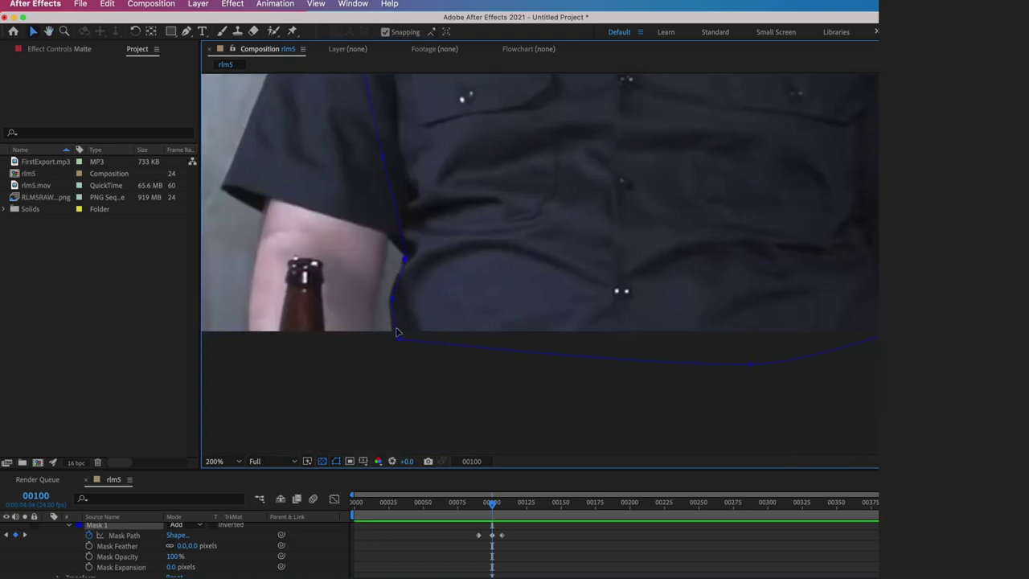
scroll(363, 330, right, 7)
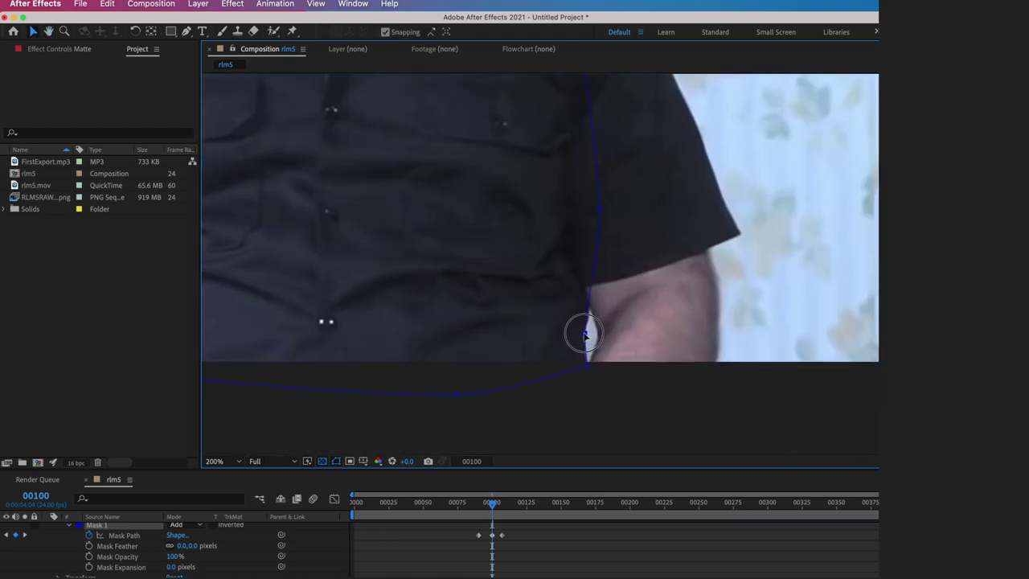
scroll(635, 300, up, 10)
Step back to frame 99 and collapse Mask 1's properties.
click(492, 508)
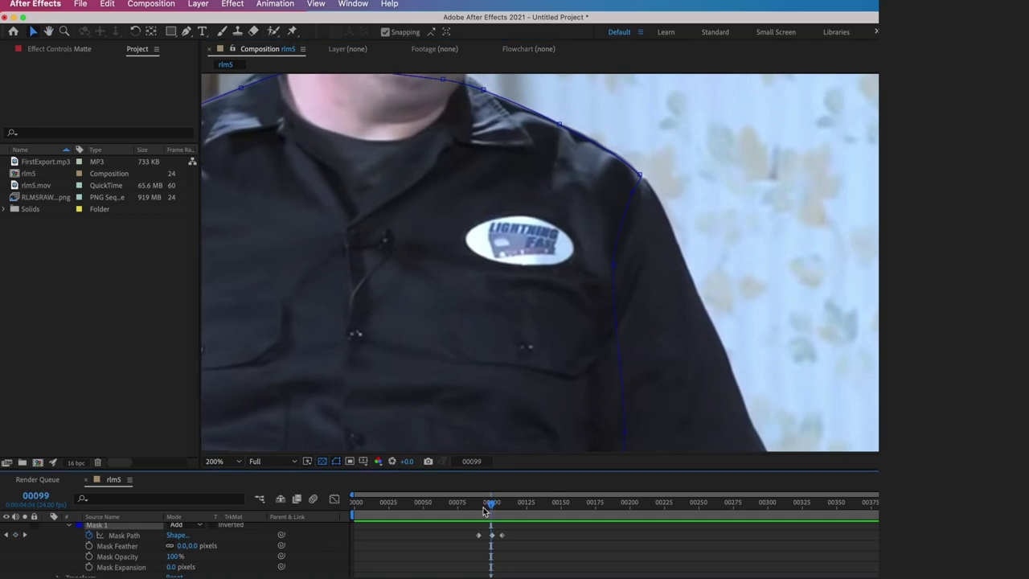
key(comma)
key(comma)
key(comma)
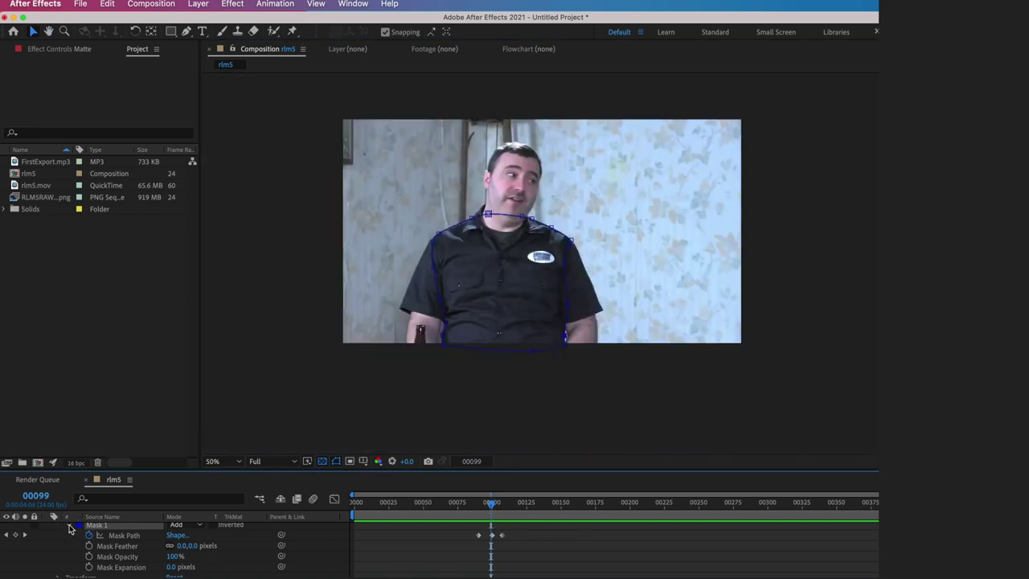
click(69, 526)
Fit Mask 1's badge-side shoulder and shirt-edge points at frame 161, and its lower badge-side points at frame 130.
drag(493, 505, 577, 511)
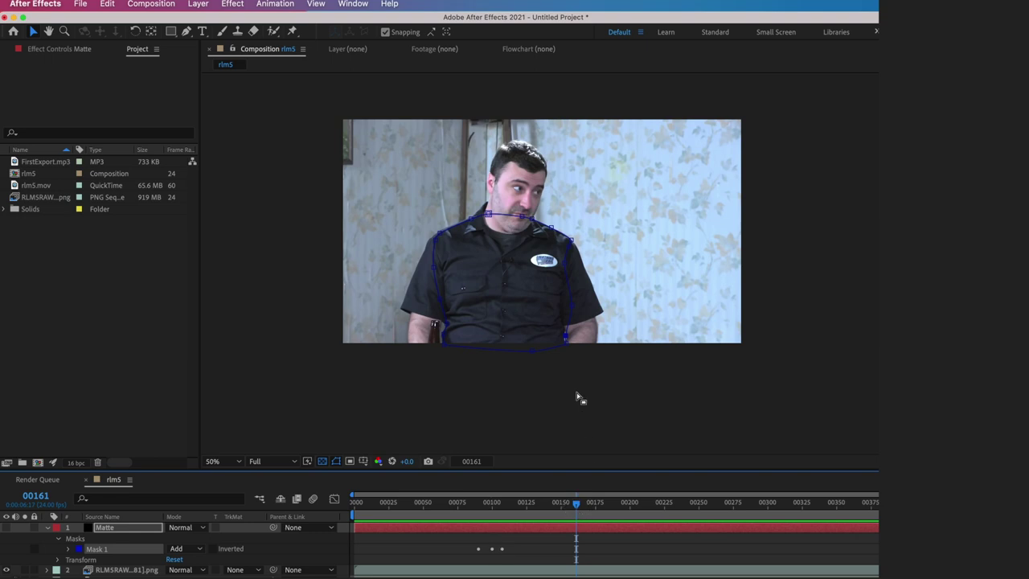
scroll(575, 351, up, 2)
drag(677, 190, 588, 260)
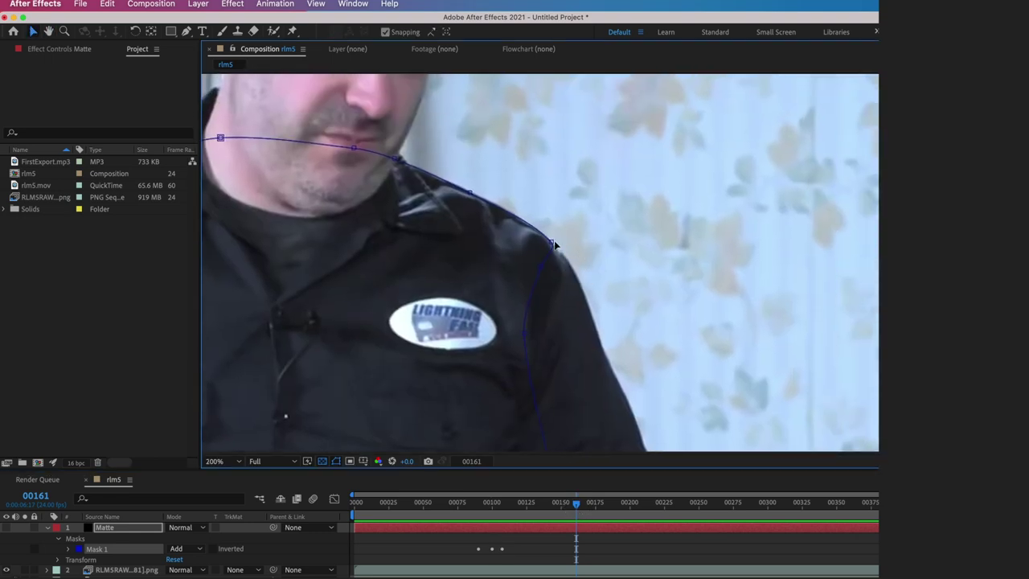
scroll(552, 247, down, 10)
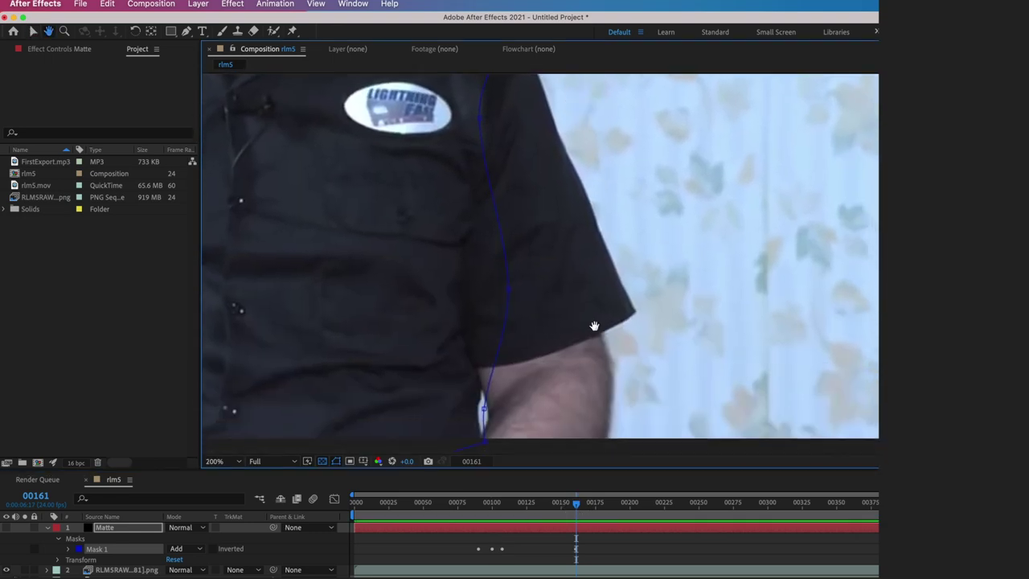
drag(531, 247, 530, 281)
drag(574, 512, 529, 516)
drag(531, 279, 524, 241)
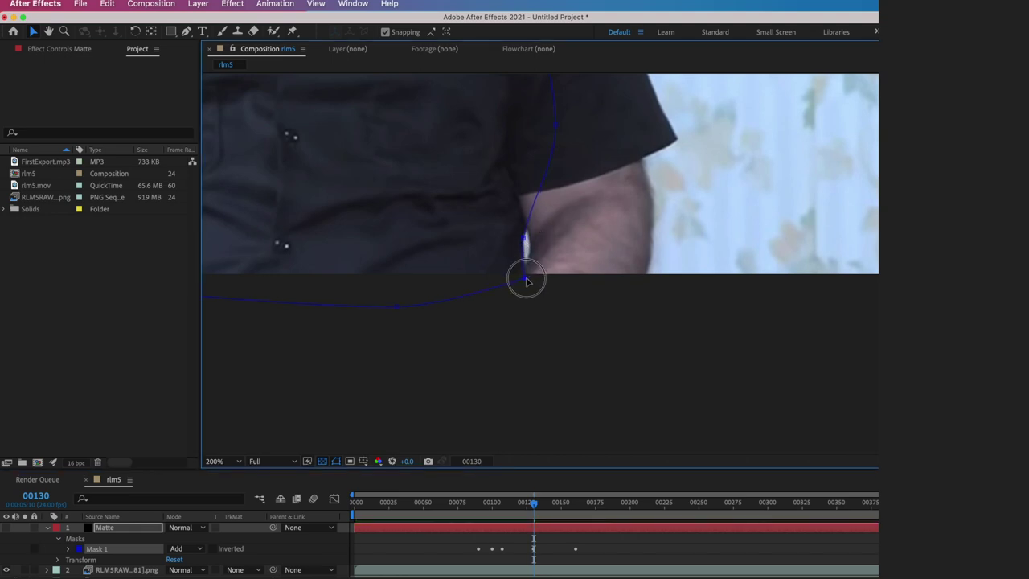
Scrub between frames 92 and 160 to check how closely Mask 1 follows both shoulders and the collar.
mouse_move(533, 506)
mouse_down()
mouse_move(513, 510)
mouse_move(546, 506)
mouse_up()
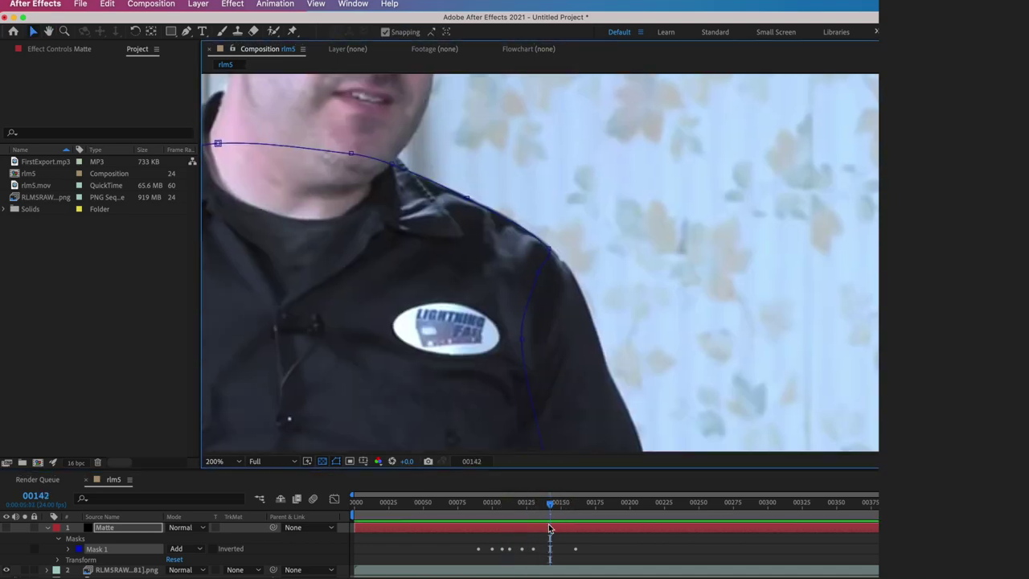
drag(549, 505, 481, 527)
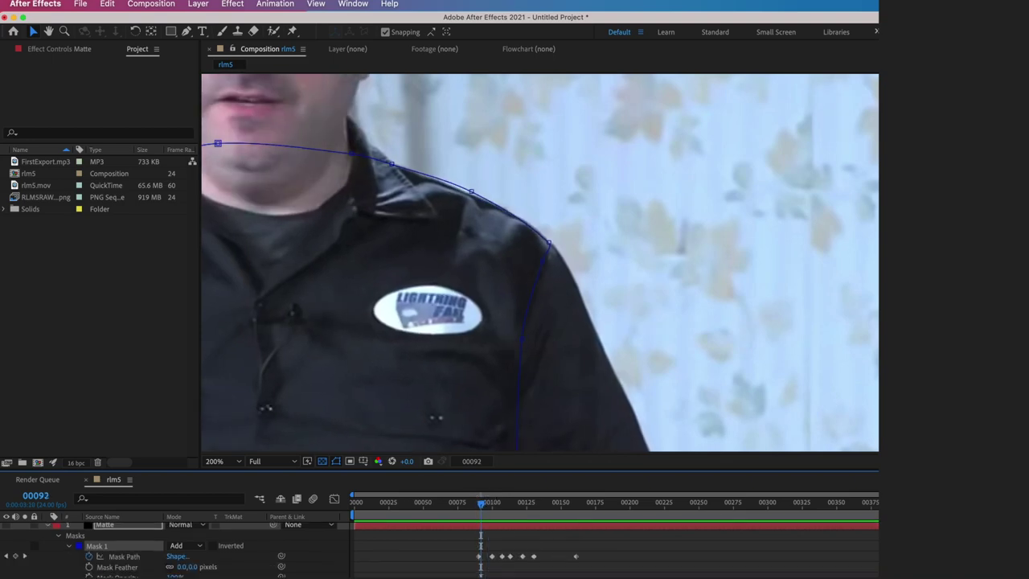
drag(481, 528, 478, 527)
drag(618, 265, 660, 224)
drag(480, 505, 534, 531)
click(510, 160)
key(k)
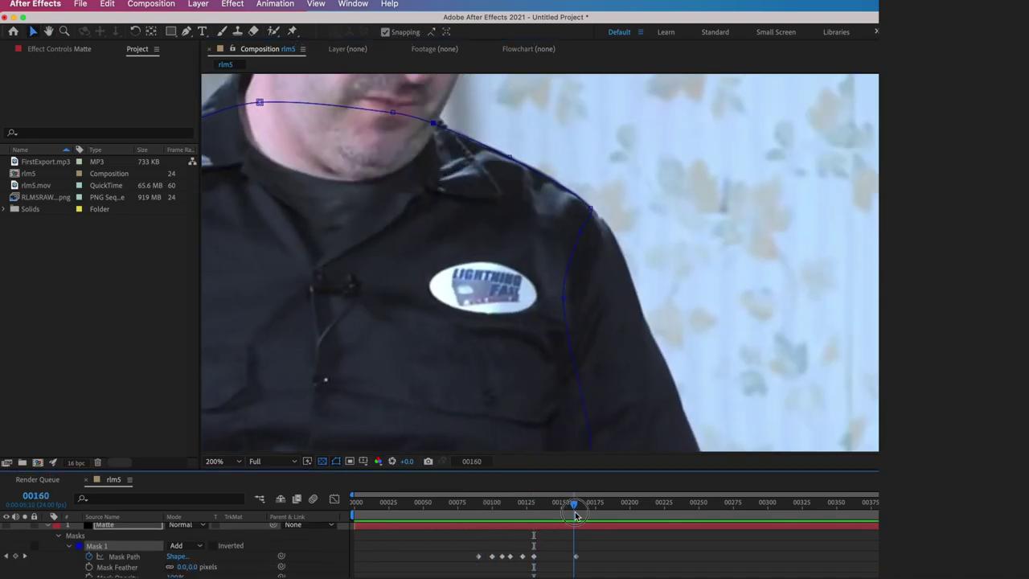
drag(436, 259, 452, 158)
drag(518, 272, 523, 278)
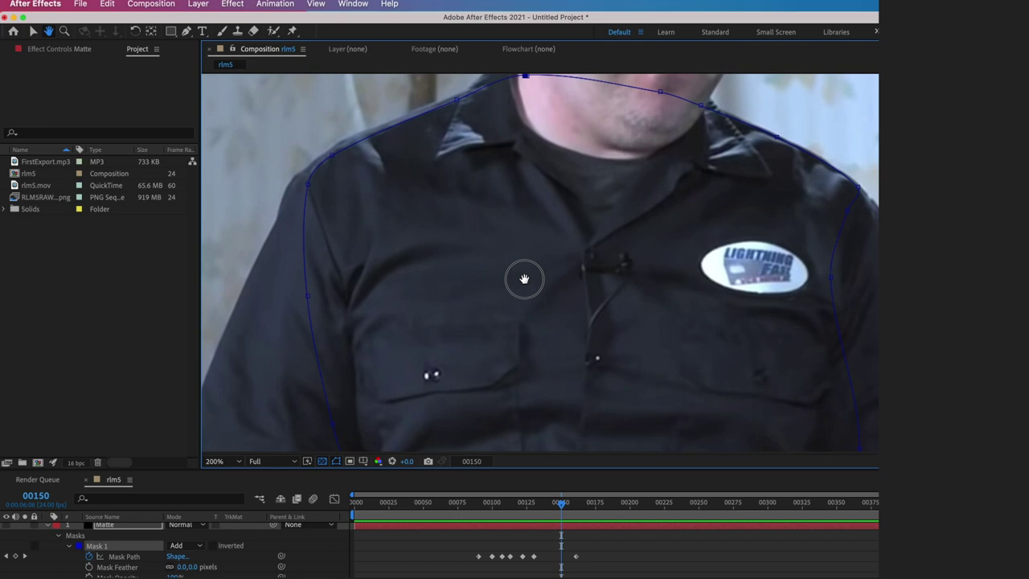
Refine Mask 1's shoulder and collar points opposite the badge at the earlier keyframes up to frame 130.
drag(561, 505, 522, 517)
drag(361, 278, 357, 282)
drag(522, 505, 510, 505)
drag(363, 278, 361, 274)
drag(510, 505, 534, 510)
drag(436, 222, 434, 218)
click(307, 277)
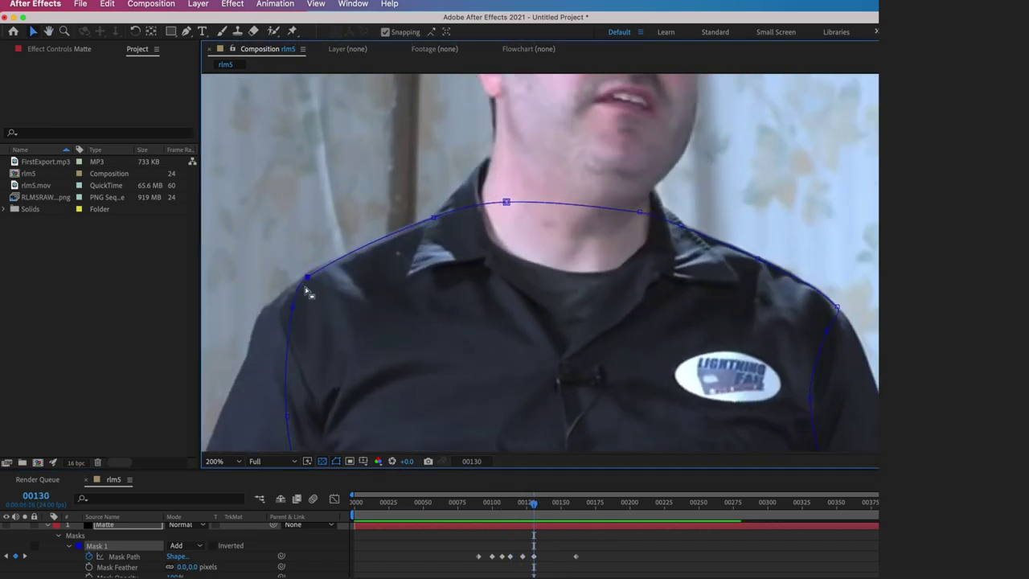
Adjust Mask 1's shoulder point opposite the badge at frame 161 and again near frame 145.
click(575, 504)
drag(309, 275, 311, 269)
drag(577, 507, 554, 506)
drag(310, 275, 308, 274)
drag(554, 507, 540, 513)
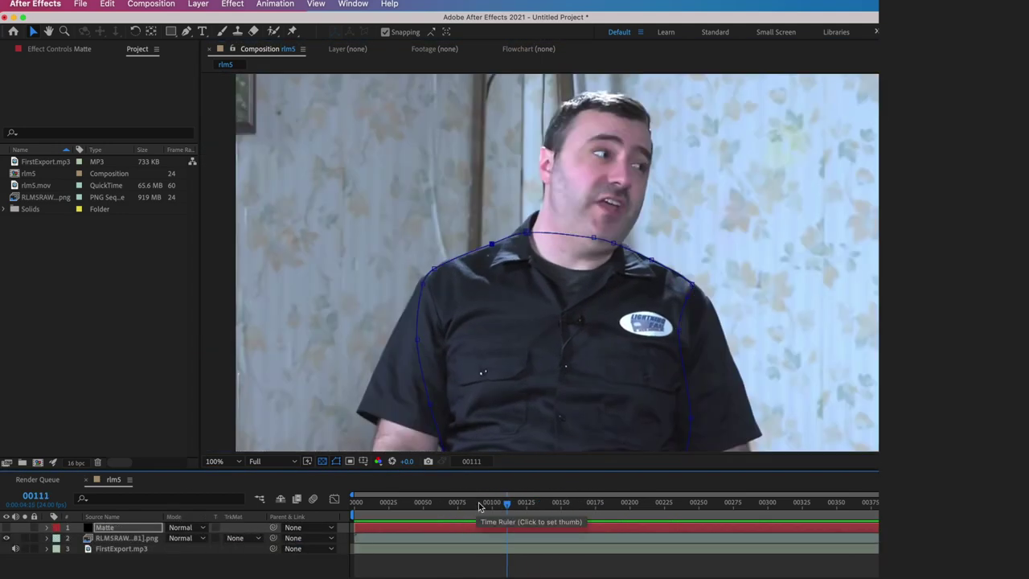
At frame 90, start a RotoBezier head mask with the Pen tool, tracing the hair and ear opposite the badge side.
click(482, 504)
key(Page_Up)
key(Page_Up)
key(g)
key(period)
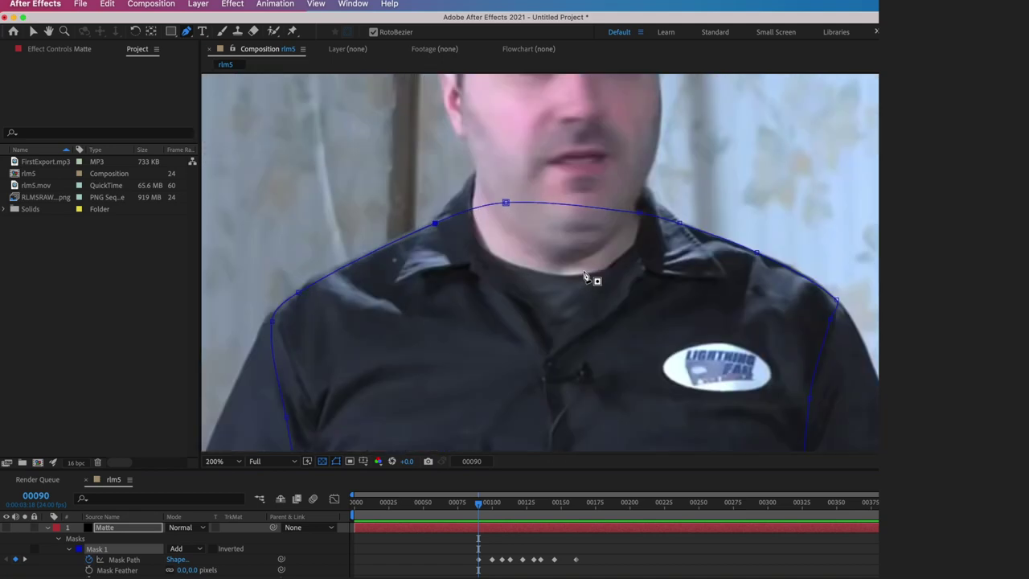
drag(607, 157, 573, 312)
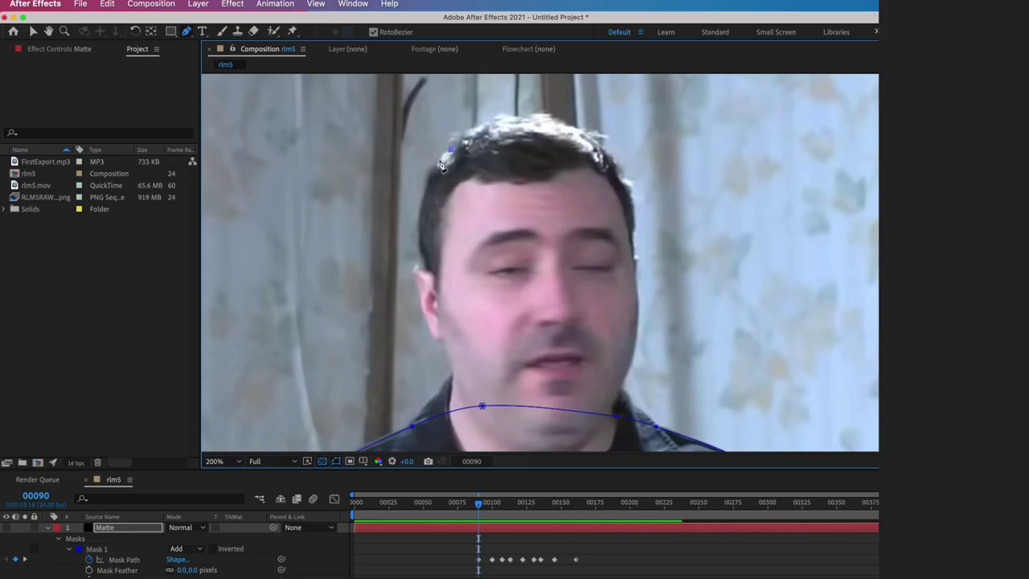
click(440, 168)
click(419, 238)
click(432, 336)
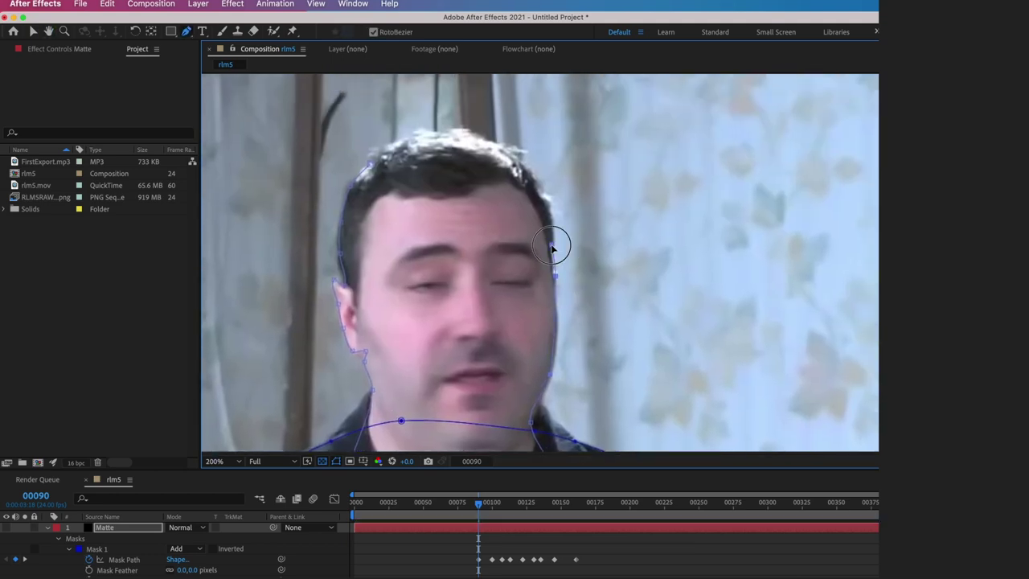
Continue the head mask up the badge-side temple and over the top of the hair to complete the outline.
click(553, 218)
drag(543, 193, 536, 265)
click(536, 265)
click(524, 244)
click(506, 227)
drag(471, 213, 543, 234)
click(437, 260)
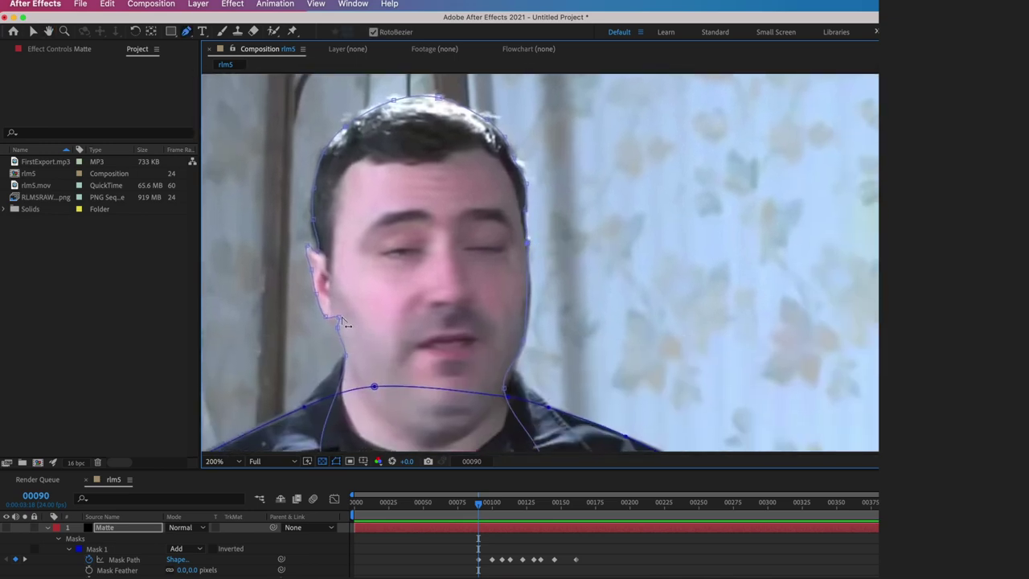
scroll(405, 367, down, 4)
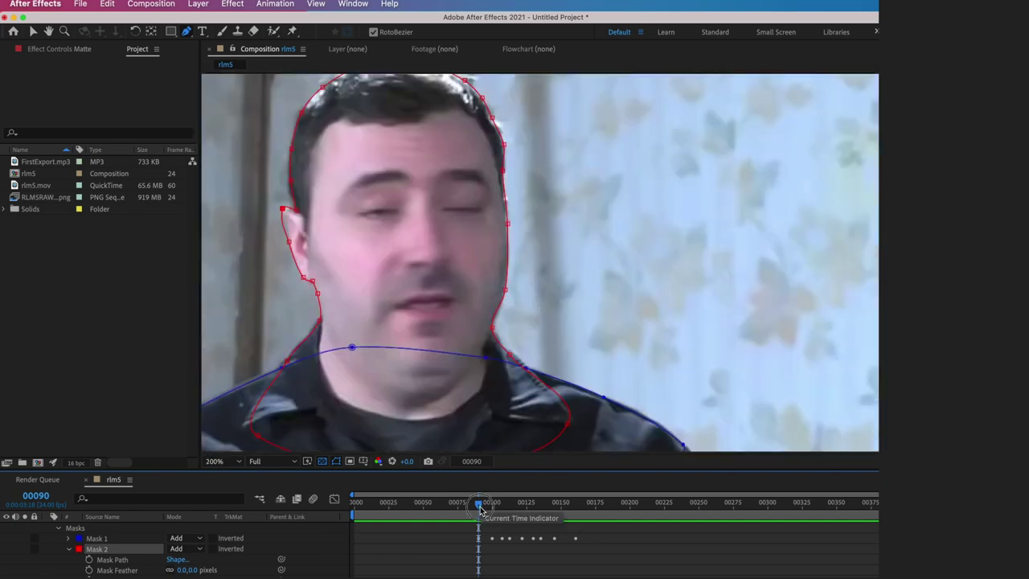
drag(479, 508, 478, 509)
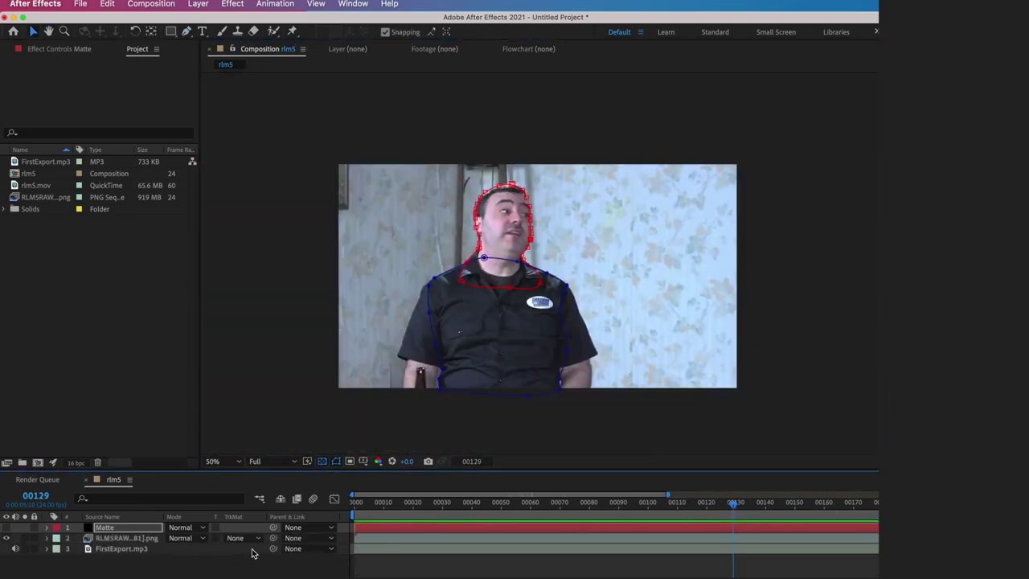
Set the PNG footage layer's track matte to Alpha and preview the cutout from frame 90.
click(251, 540)
click(265, 569)
drag(728, 506, 630, 504)
click(195, 551)
key(space)
click(619, 505)
key(space)
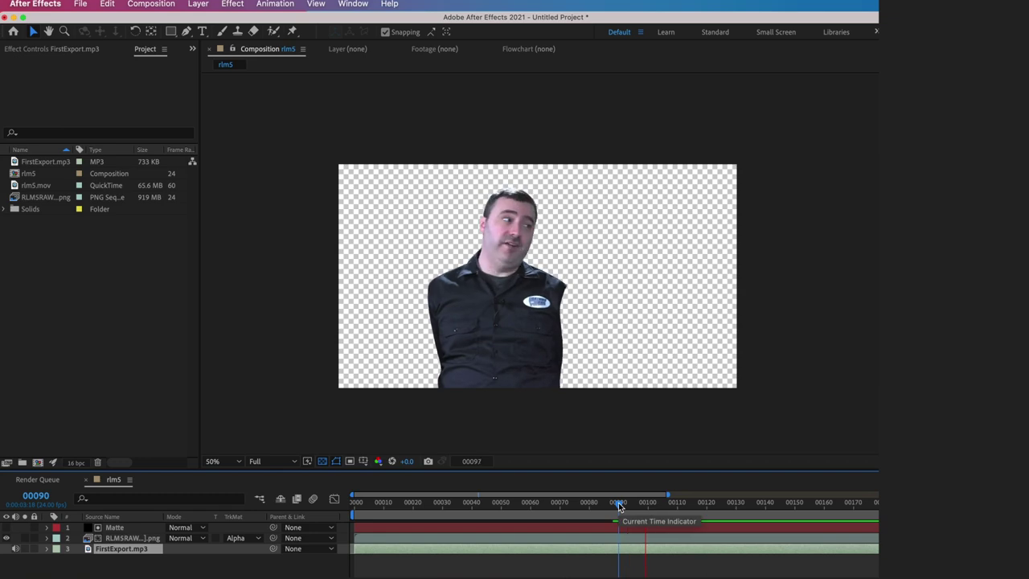
key(space)
drag(737, 504, 774, 516)
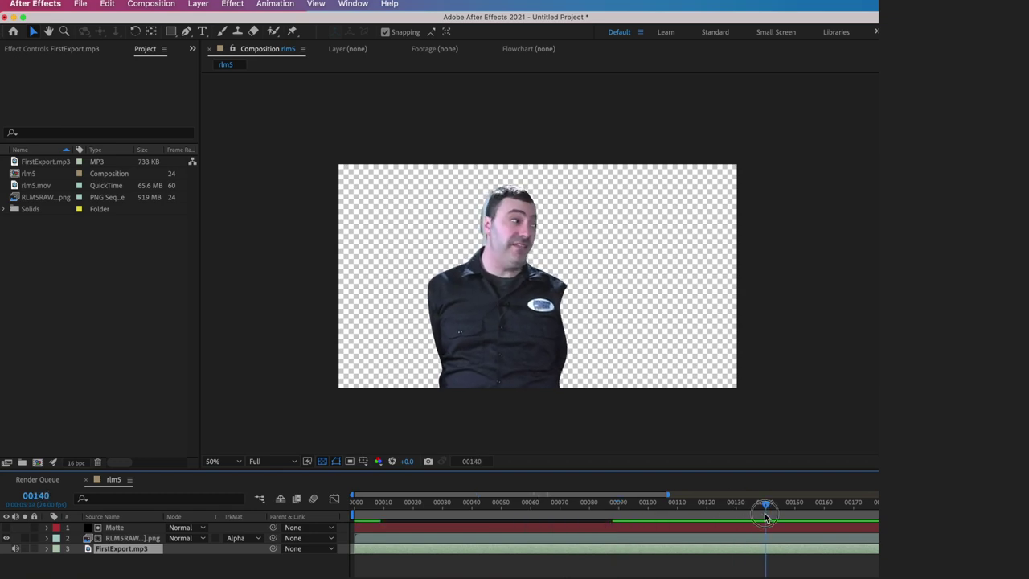
Set the footage layer's track matte back to None and expand the Matte layer's masks.
click(233, 537)
click(253, 549)
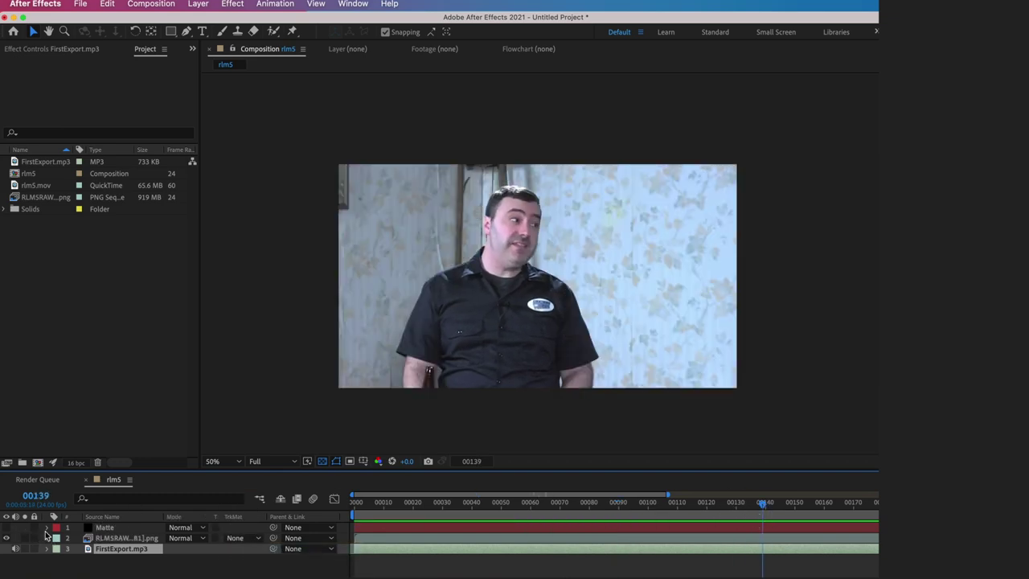
click(45, 527)
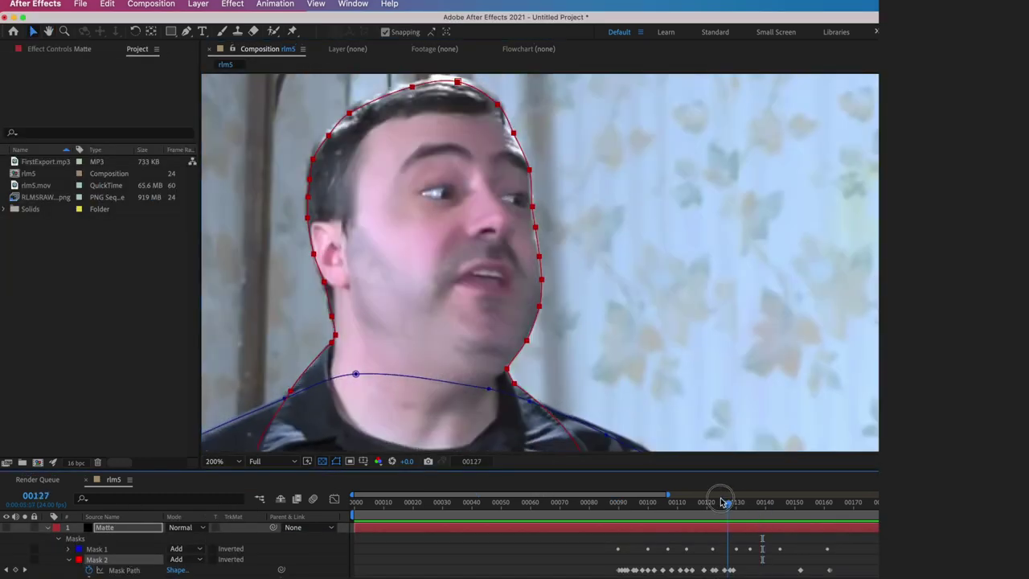
Move to frame 134 and reposition Mask 2's points to fit the outline of the turned head.
drag(719, 496, 748, 500)
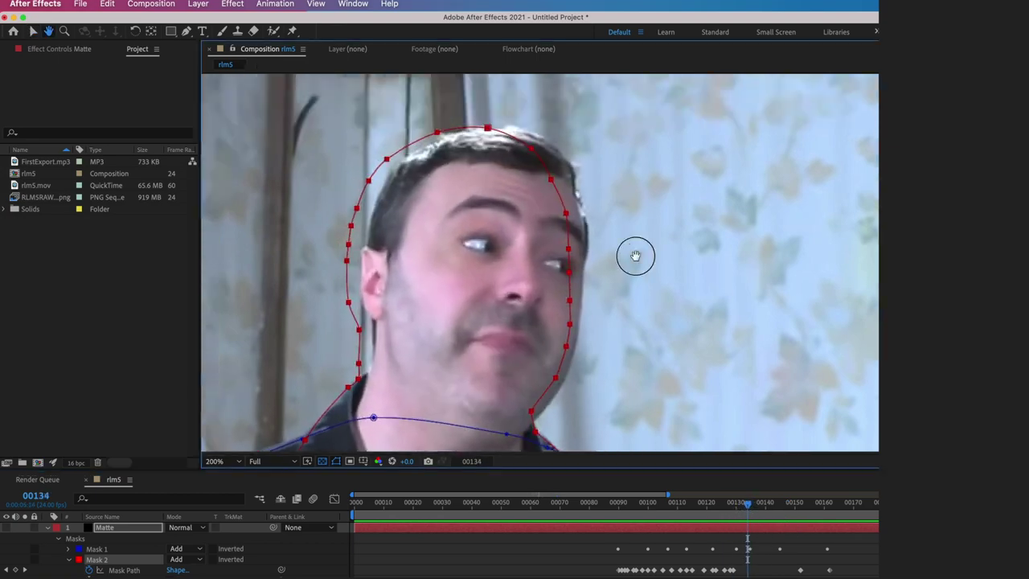
drag(635, 256, 646, 264)
click(614, 184)
key(super+z)
drag(566, 156, 545, 209)
click(522, 211)
drag(630, 271, 611, 231)
drag(318, 281, 332, 276)
drag(596, 310, 539, 271)
Refine the head mask's points three frames earlier and again ten frames further on.
key(Page_Up)
key(Page_Up)
key(Page_Up)
drag(534, 214, 541, 212)
key(shift+Page_Down)
drag(358, 256, 367, 254)
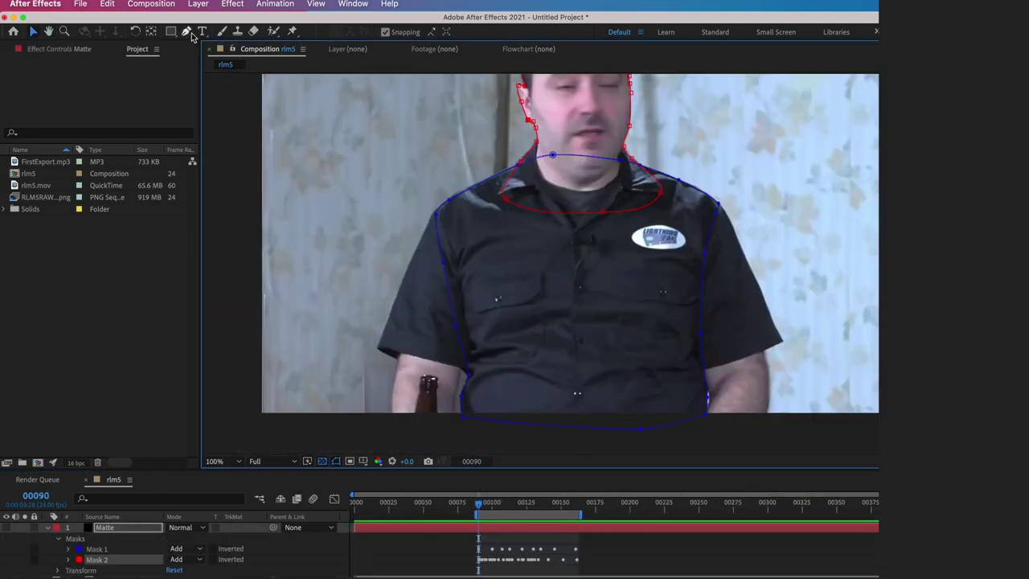
At frame 90, start a RotoBezier mask along the outer sleeve and forearm of the arm holding the bottle.
click(188, 35)
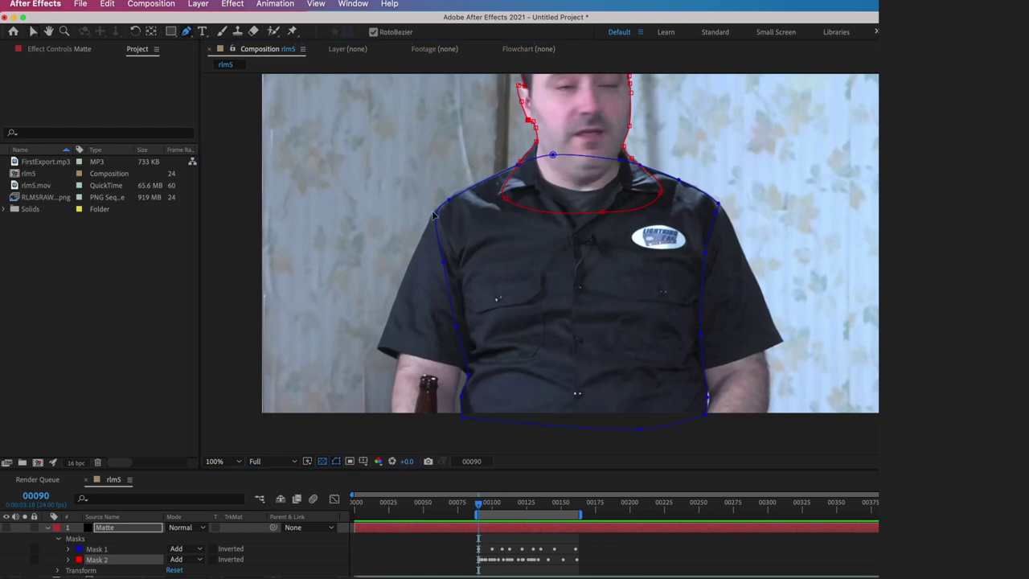
click(463, 207)
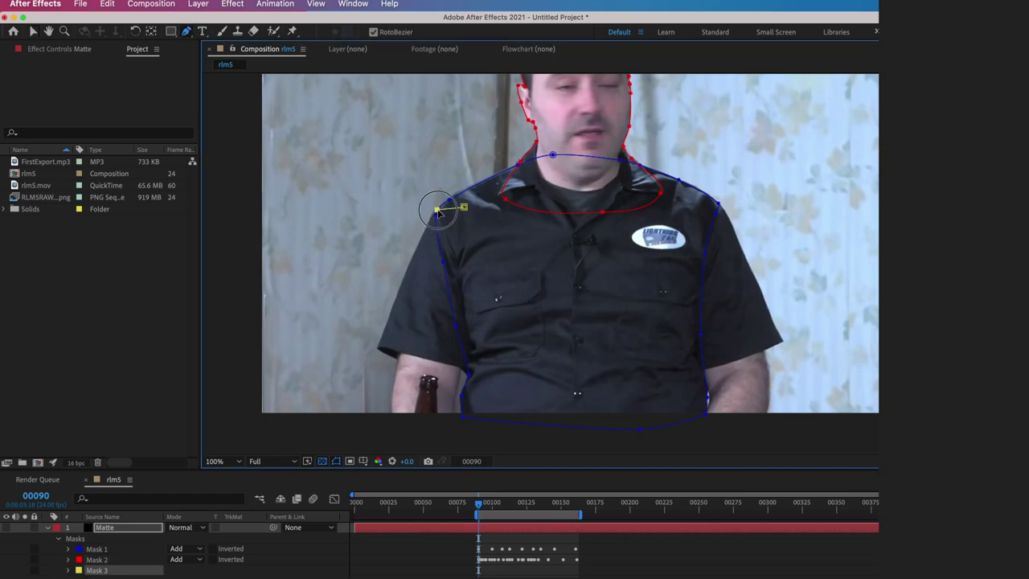
drag(377, 348, 398, 359)
click(394, 424)
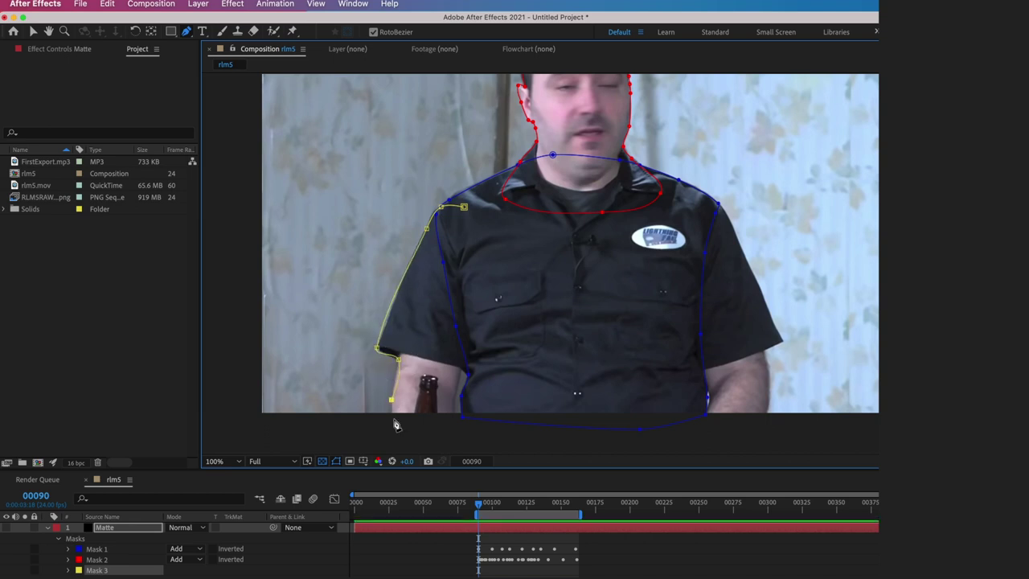
Close the bottle-side arm mask below the picture edge, up the inner forearm and across the chest to the shoulder.
mouse_move(454, 436)
mouse_down()
mouse_move(463, 446)
mouse_move(458, 422)
mouse_up()
click(456, 410)
click(462, 372)
click(511, 330)
click(511, 232)
click(464, 207)
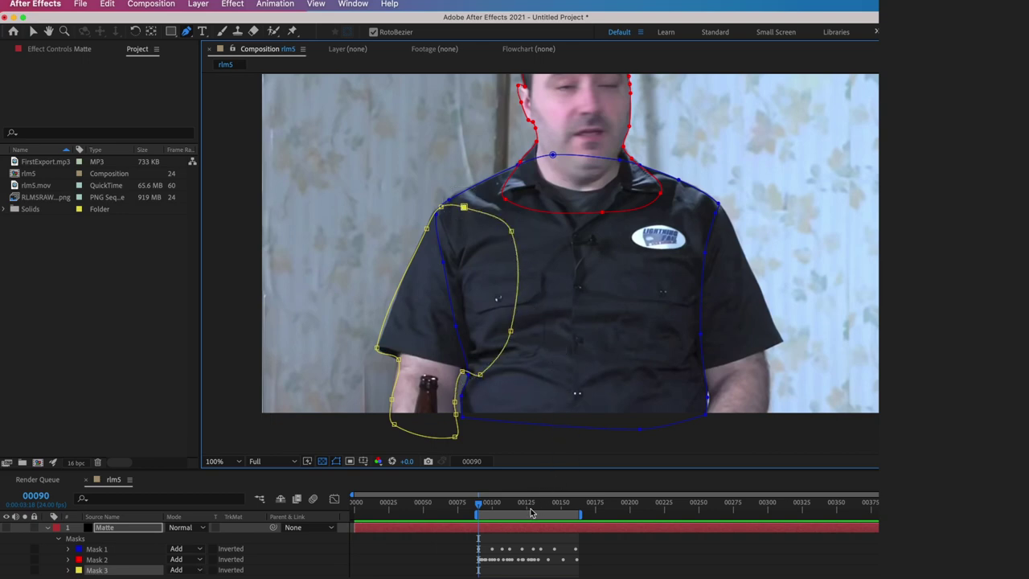
Enable Mask Path keyframing for Mask 3 and reposition its points near frame 130 to follow the arm.
click(68, 570)
click(89, 556)
drag(491, 504, 534, 504)
scroll(386, 406, up, 1)
drag(543, 398, 536, 397)
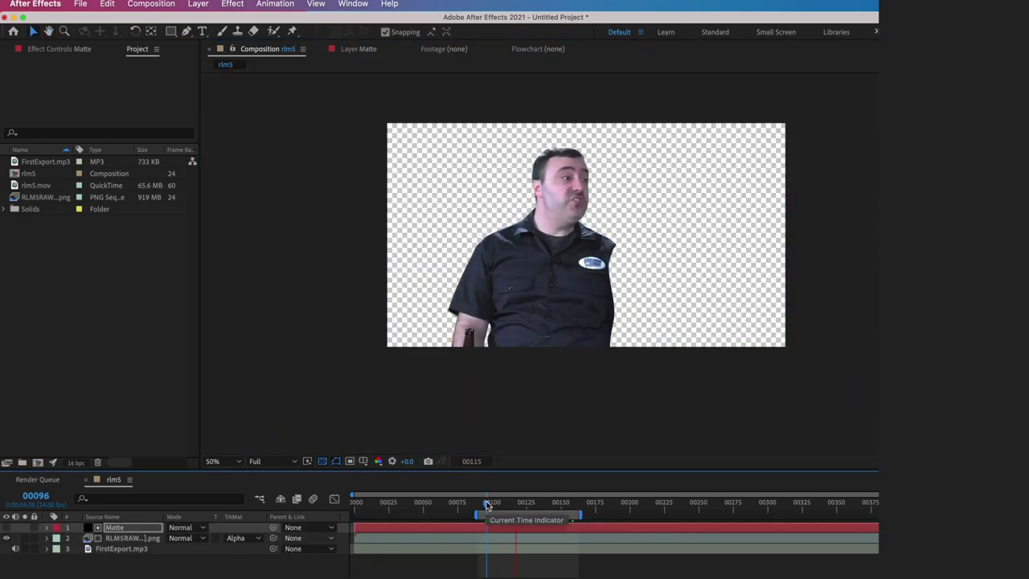
Move to frame 93, remove the footage layer's alpha track matte and expand the Matte layer.
mouse_move(486, 505)
mouse_down()
mouse_move(567, 503)
mouse_move(473, 504)
mouse_move(482, 504)
mouse_up()
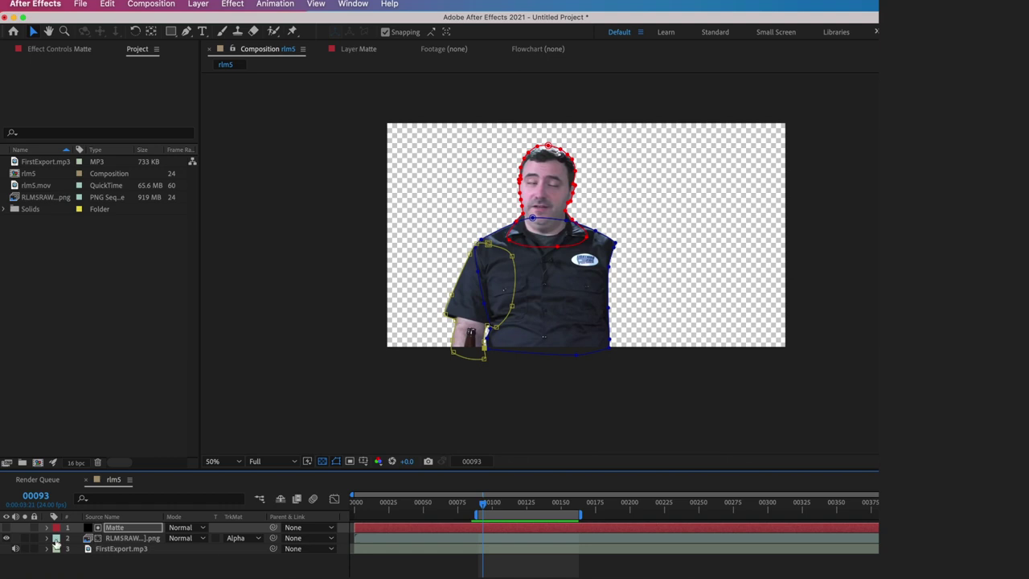
click(242, 538)
click(241, 530)
click(46, 528)
At frame 90, trace a RotoBezier mask around the badge-side shoulder, sleeve and forearm, and play back the cutout.
key(period)
drag(753, 246, 673, 219)
key(j)
key(g)
click(581, 185)
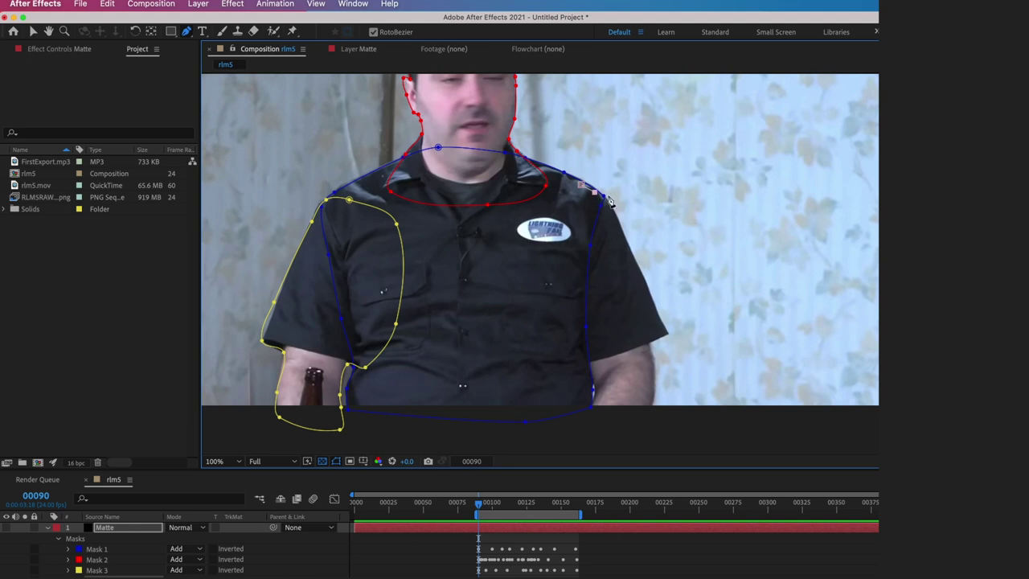
click(666, 332)
click(640, 273)
click(649, 342)
drag(655, 388, 656, 372)
key(space)
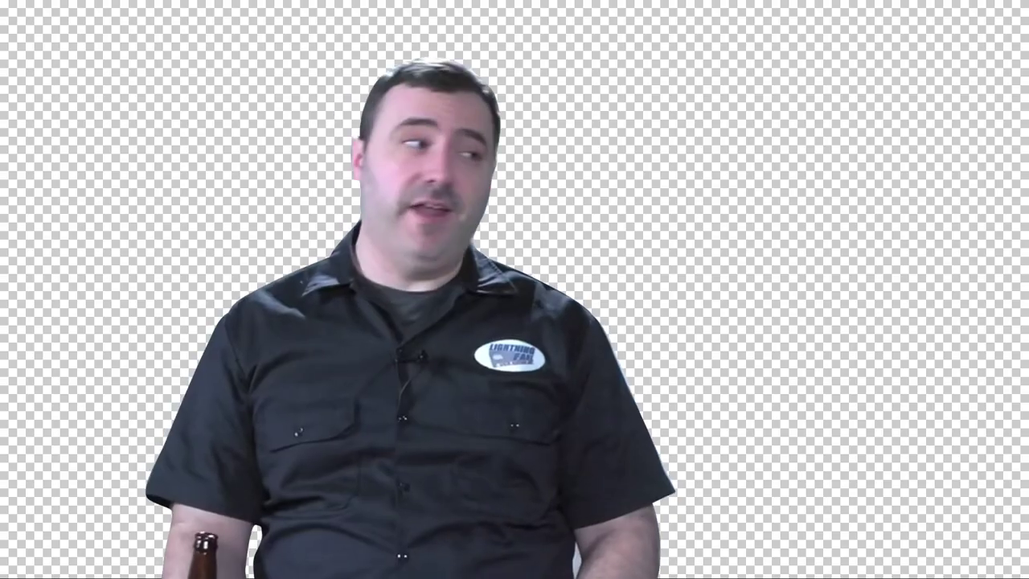